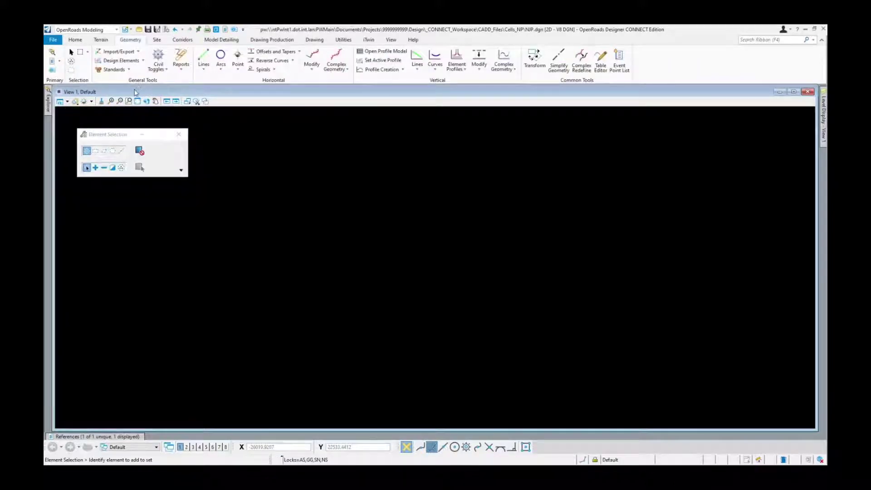
- Open the Standards dropdown in Geometry's General Tools
{"action": "left_click", "coordinate": [129, 70]}
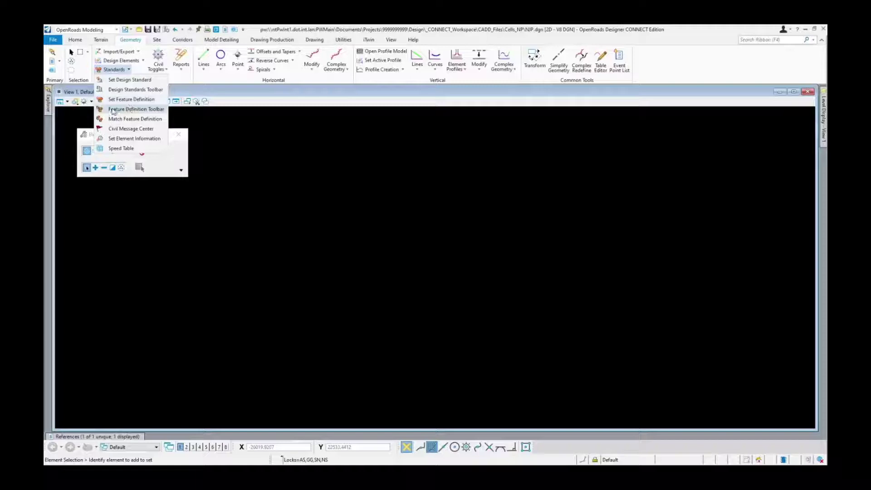
- Show the Feature Definition Toggle Bar and dock it at the top of the view
{"action": "left_click", "coordinate": [129, 109]}
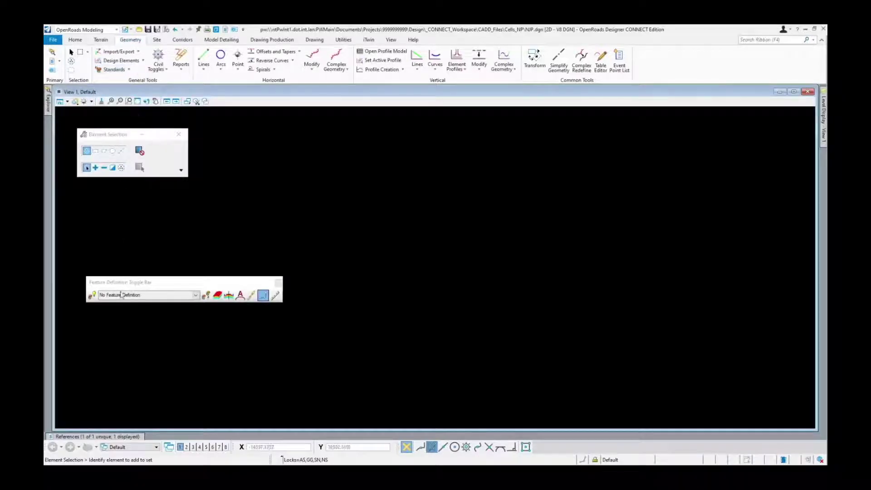
{"action": "left_click_drag", "start_coordinate": [139, 282], "coordinate": [269, 119]}
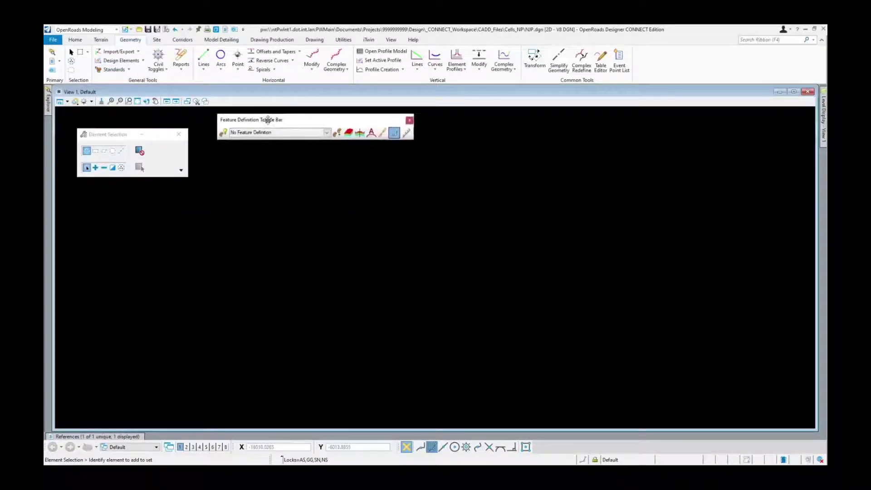
{"action": "left_click", "coordinate": [326, 132]}
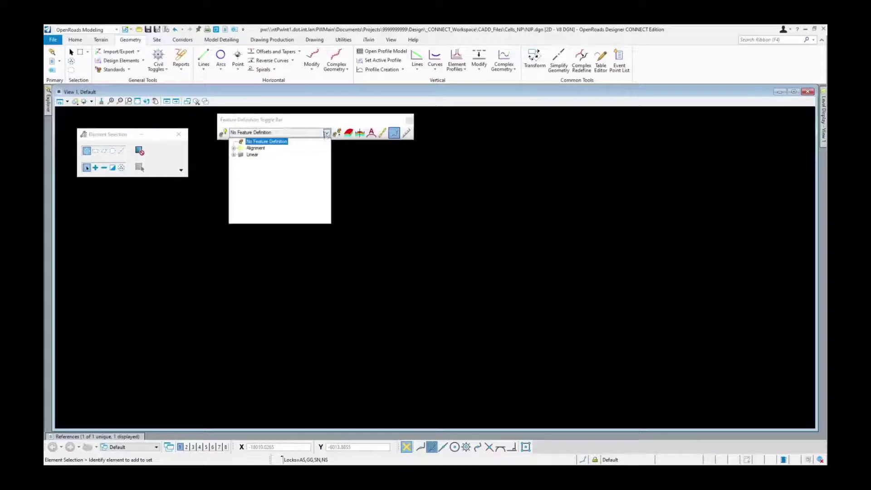
{"action": "left_click", "coordinate": [287, 122]}
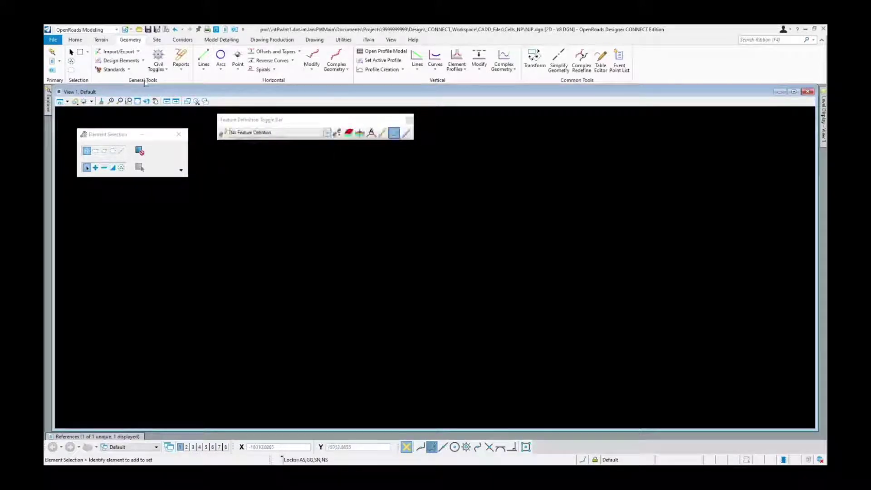
- Move the toggle bar further left and turn on Use Active Feature Definition
{"action": "left_click", "coordinate": [128, 70]}
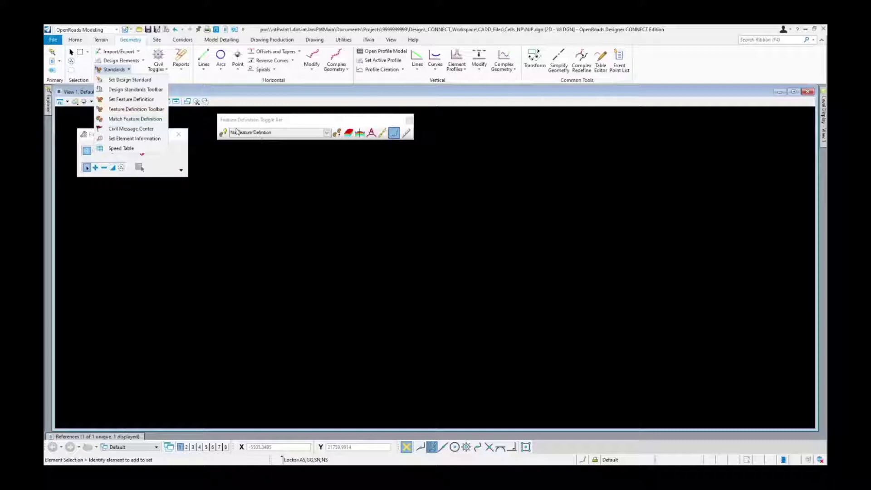
{"action": "left_click", "coordinate": [251, 121]}
{"action": "left_click_drag", "start_coordinate": [268, 120], "coordinate": [152, 121]}
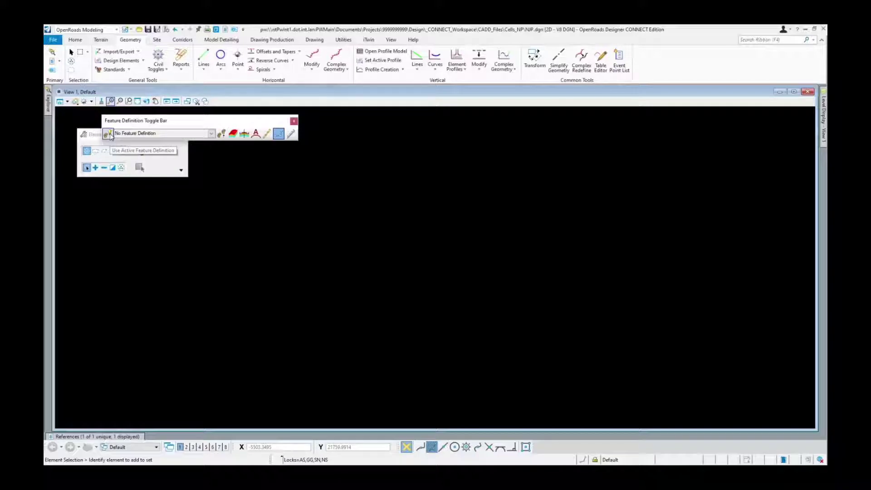
{"action": "left_click", "coordinate": [109, 134]}
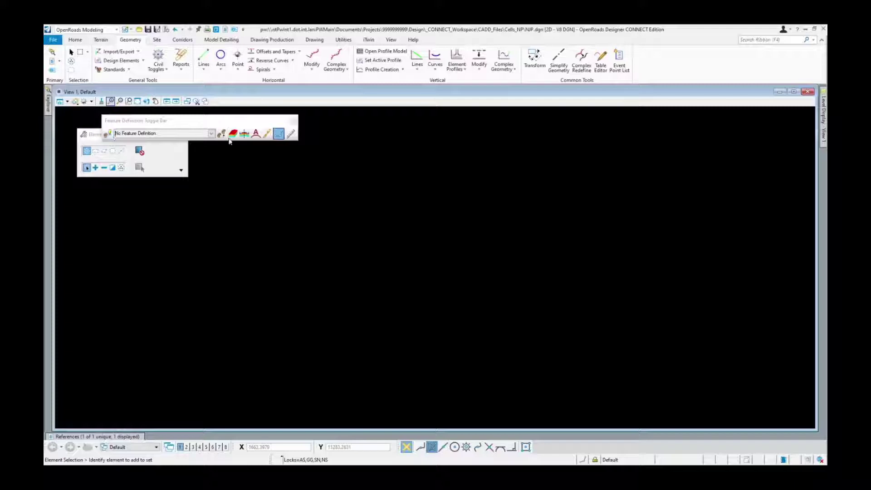
- Make Alignment > Geom_Baseline the active feature definition
{"action": "left_click", "coordinate": [212, 133]}
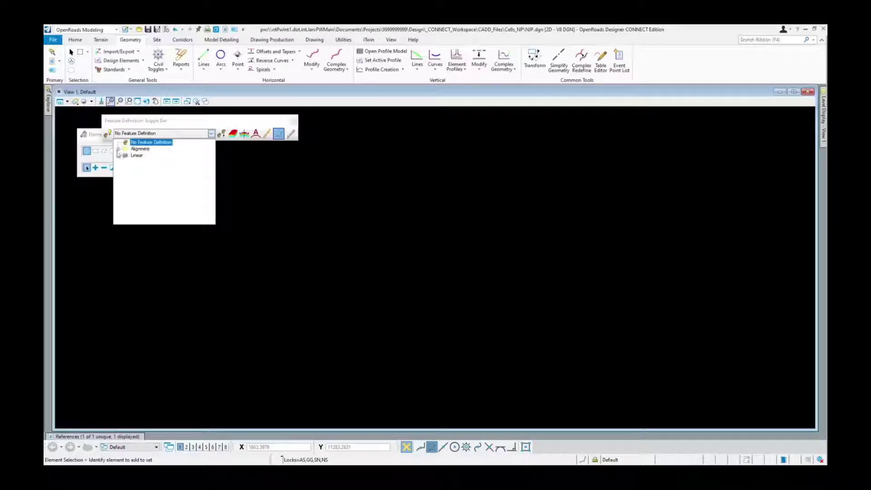
{"action": "left_click", "coordinate": [118, 149]}
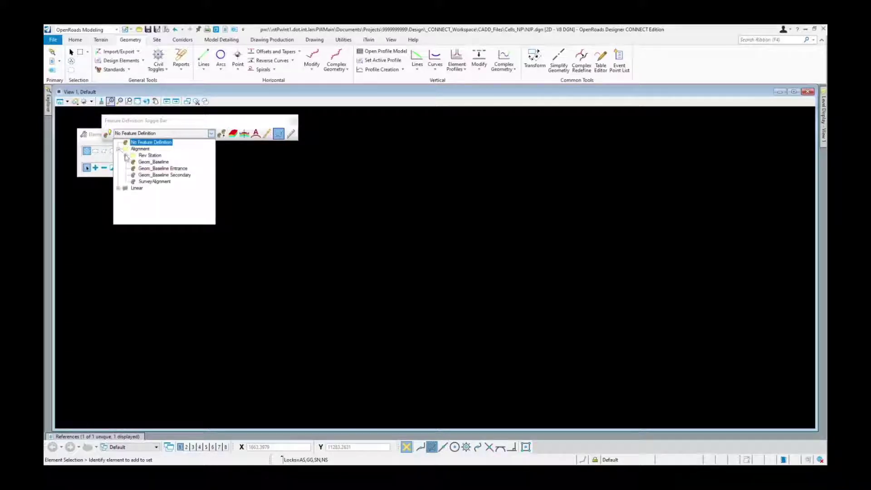
{"action": "left_click", "coordinate": [148, 163]}
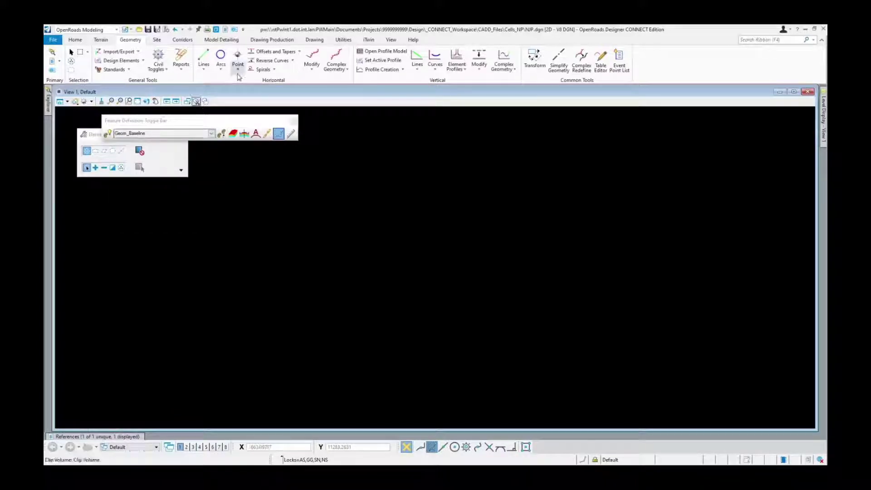
- Draw a straight line across the upper-left of the view
{"action": "left_click", "coordinate": [204, 56]}
{"action": "left_click", "coordinate": [92, 221]}
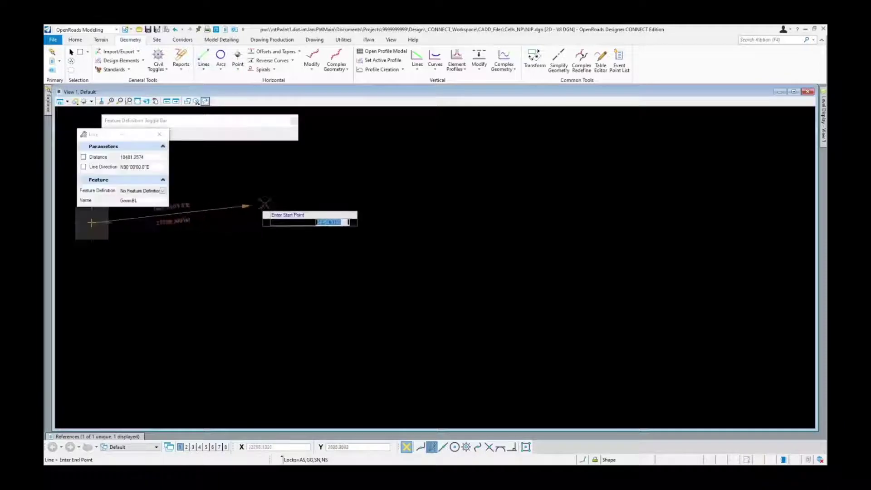
{"action": "left_click", "coordinate": [333, 193]}
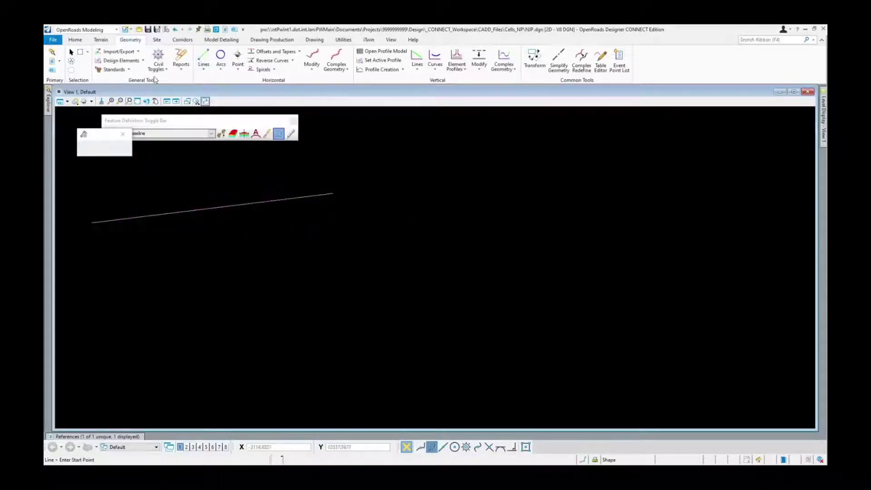
{"action": "left_click", "coordinate": [71, 52]}
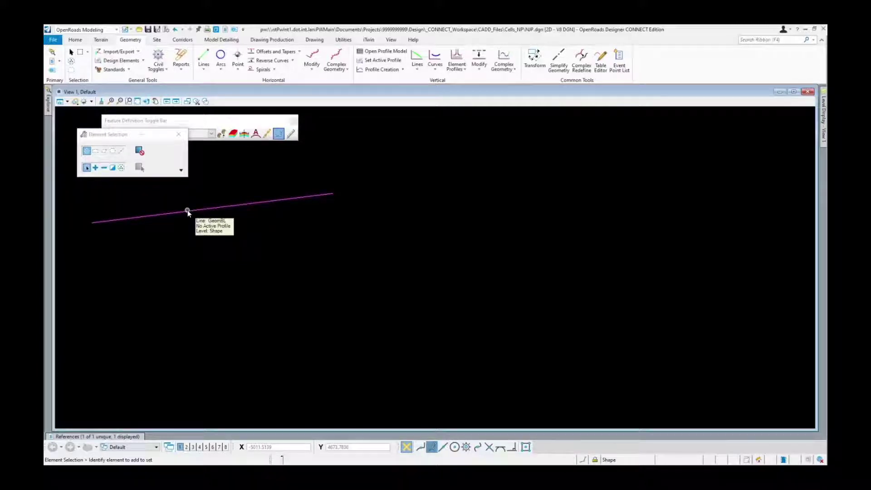
{"action": "left_click_drag", "start_coordinate": [115, 137], "coordinate": [108, 157]}
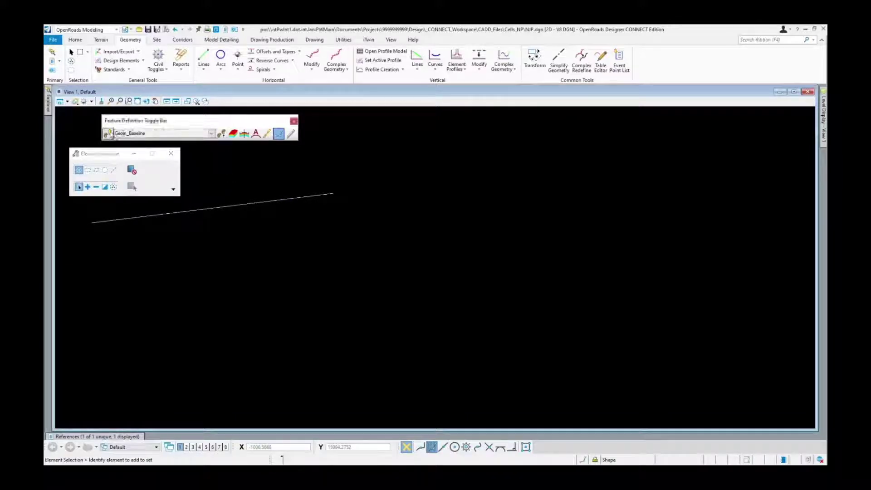
- With the active feature enabled, draw line GeomBL1 below the first line
{"action": "left_click", "coordinate": [109, 136]}
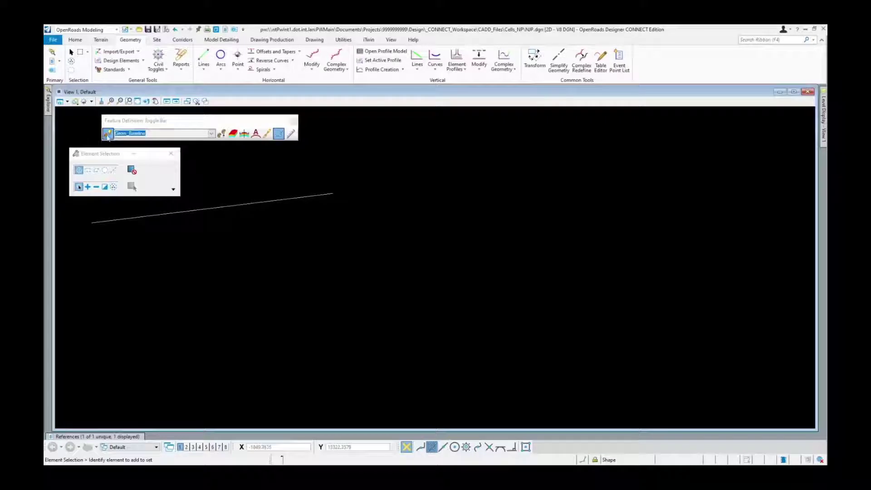
{"action": "left_click", "coordinate": [205, 58]}
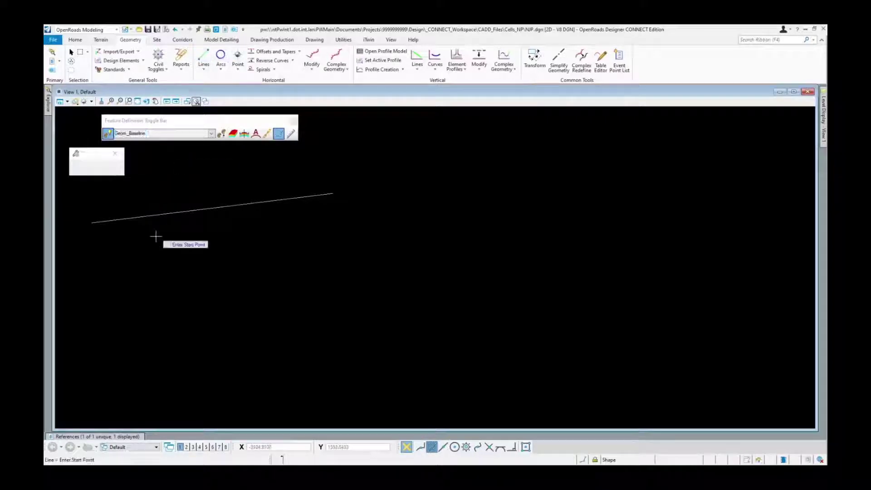
{"action": "left_click", "coordinate": [107, 274]}
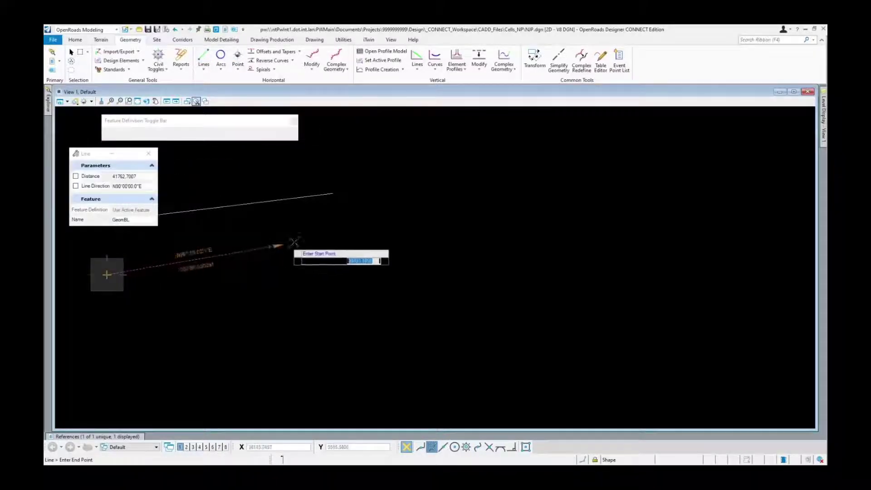
{"action": "left_click", "coordinate": [346, 244]}
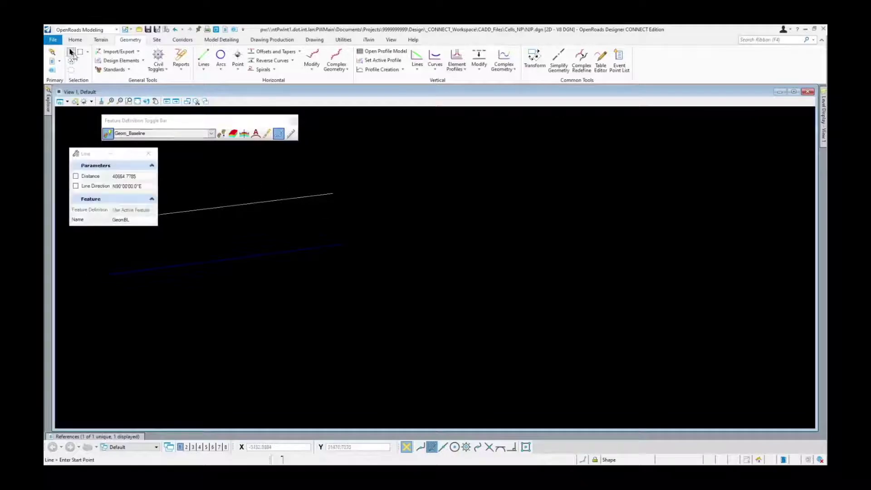
{"action": "right_click", "coordinate": [181, 301]}
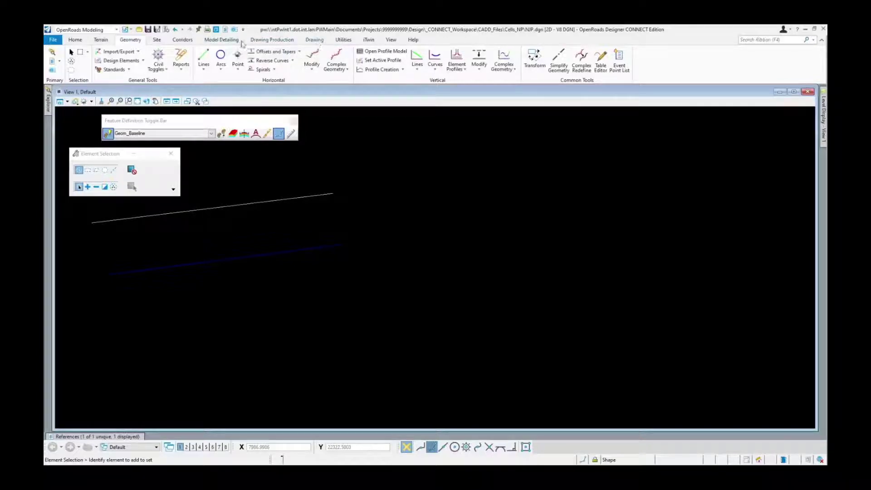
- Add Element Annotation station labels to the blue baseline line
{"action": "left_click", "coordinate": [267, 41]}
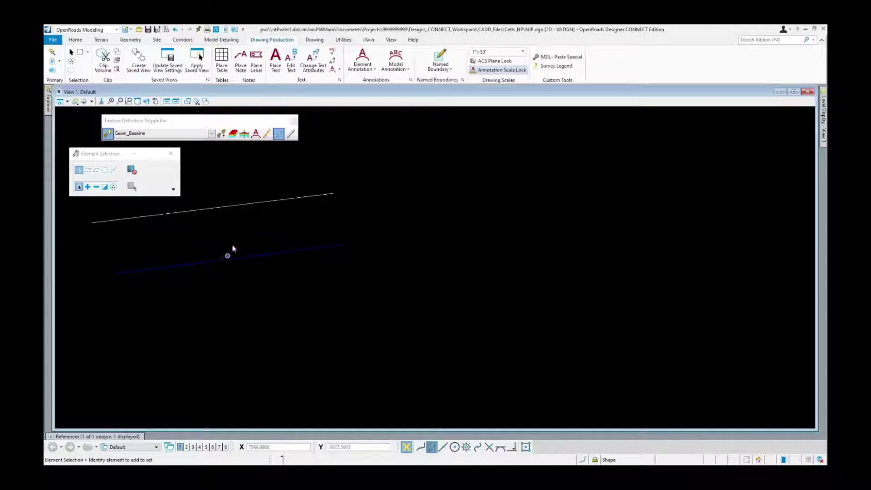
{"action": "left_click", "coordinate": [368, 58]}
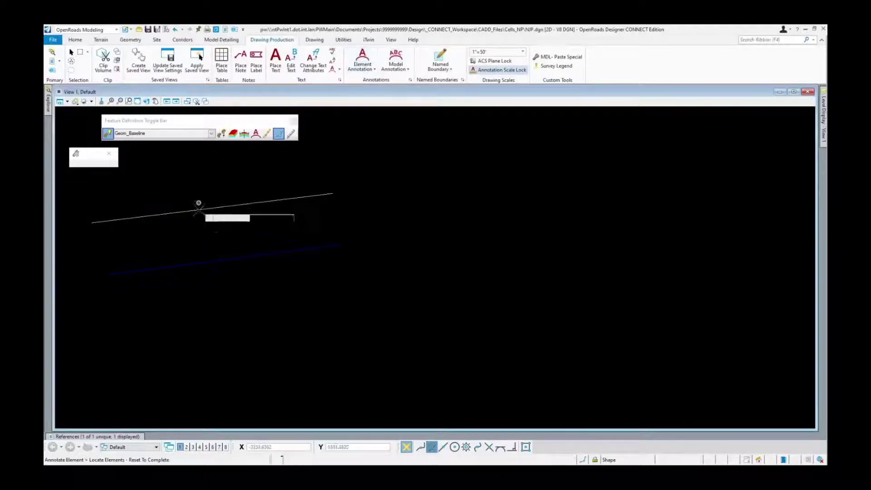
{"action": "right_click", "coordinate": [215, 187]}
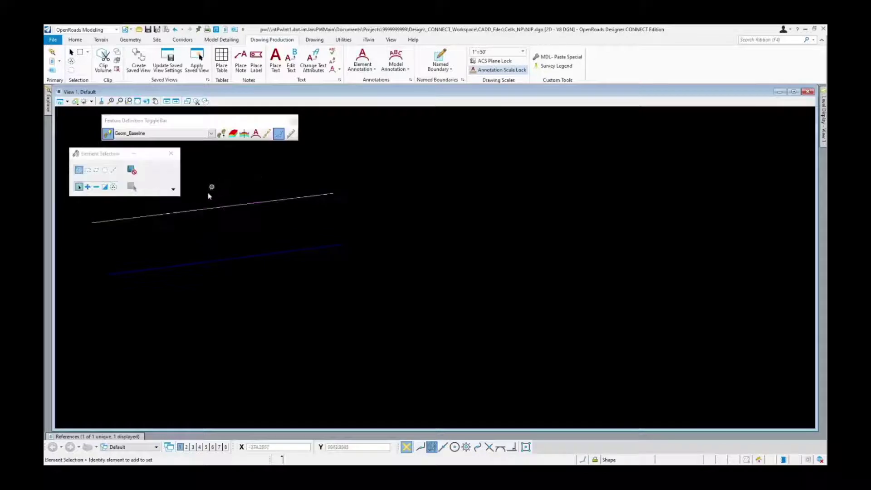
{"action": "left_click", "coordinate": [363, 59]}
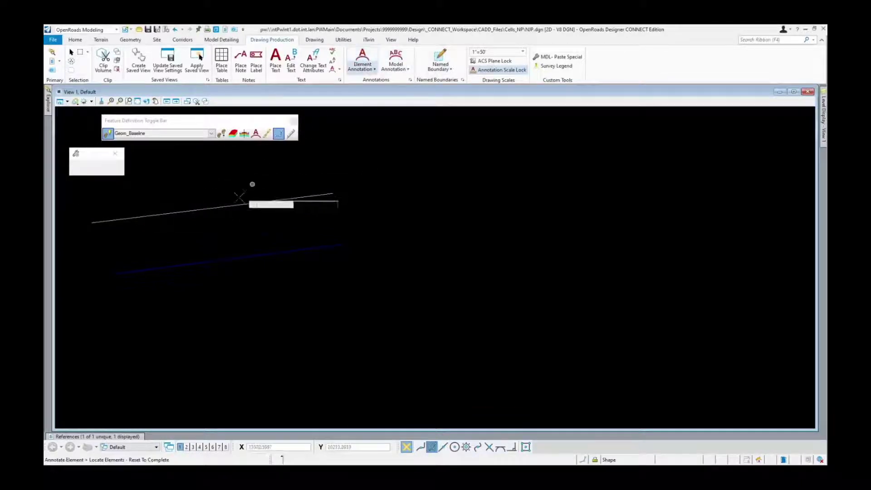
{"action": "left_click", "coordinate": [203, 262]}
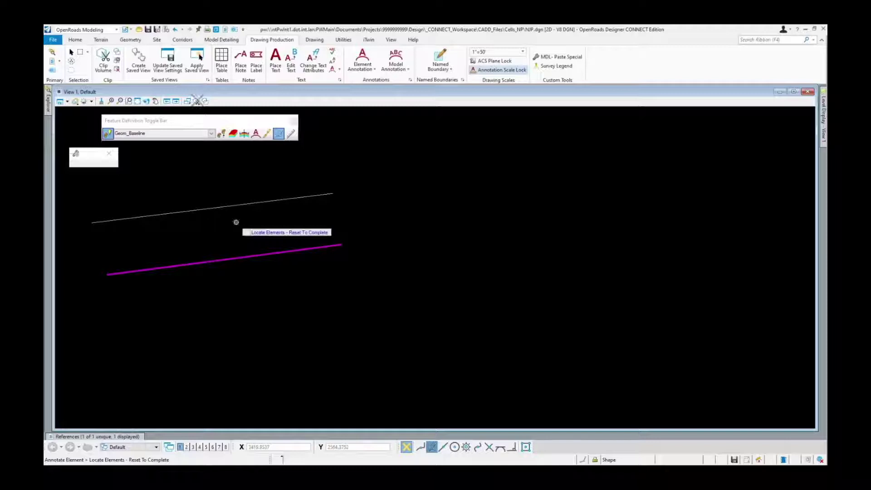
{"action": "right_click", "coordinate": [173, 193]}
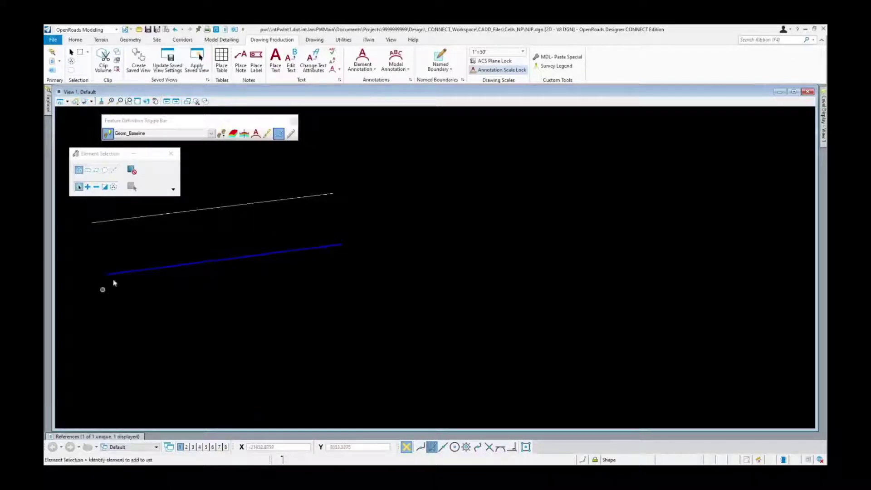
- Zoom and pan to check the 2+00 to 10+00 station labels on both lines
{"action": "scroll", "coordinate": [109, 283], "scroll_direction": "up", "scroll_amount": 3}
{"action": "scroll", "coordinate": [150, 270], "scroll_direction": "up", "scroll_amount": 1}
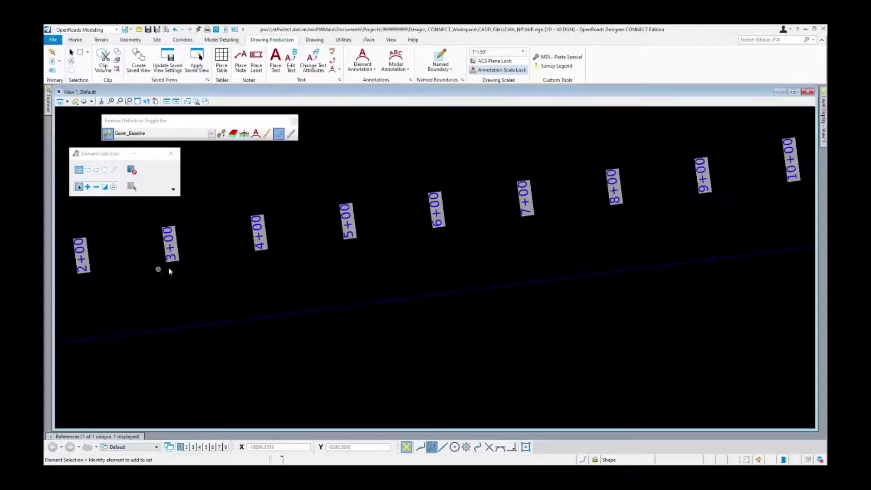
{"action": "scroll", "coordinate": [272, 252], "scroll_direction": "down", "scroll_amount": 3}
{"action": "scroll", "coordinate": [251, 267], "scroll_direction": "down", "scroll_amount": 2}
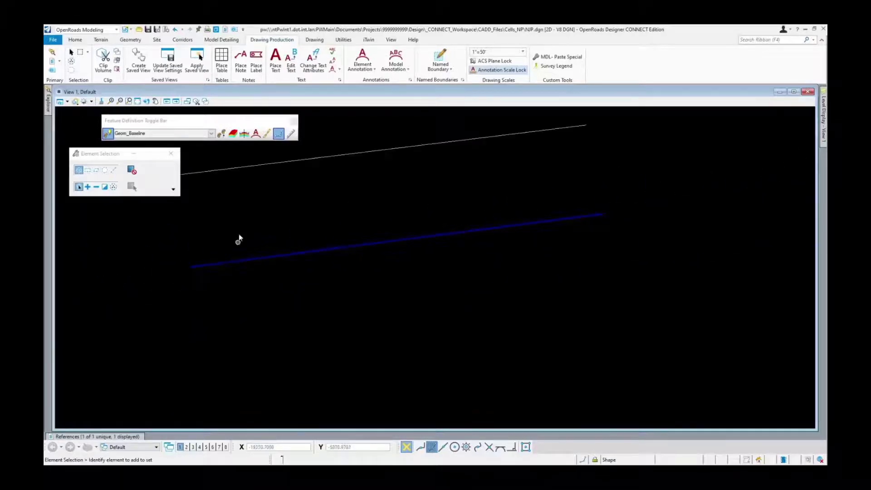
{"action": "middle_click_drag", "start_coordinate": [238, 239], "coordinate": [244, 293]}
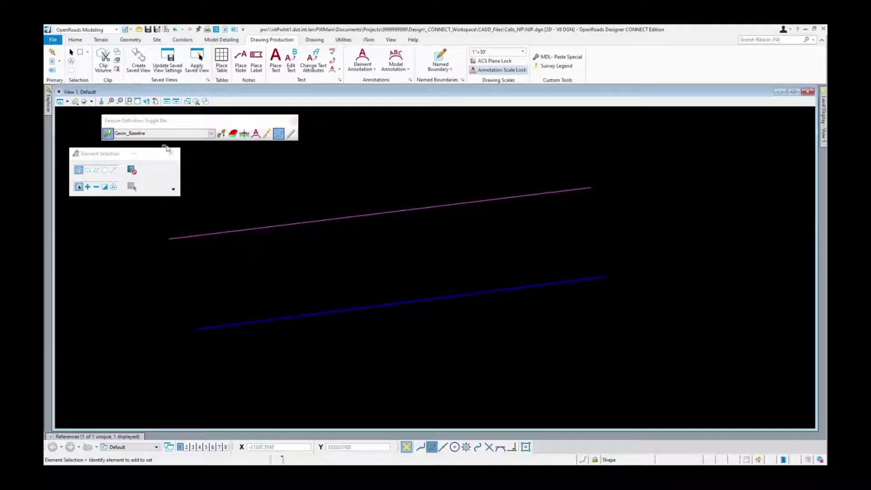
- Set up Set Feature Definition to use the active Geom_Baseline Entrance feature, named GeoENT
{"action": "left_click", "coordinate": [199, 135]}
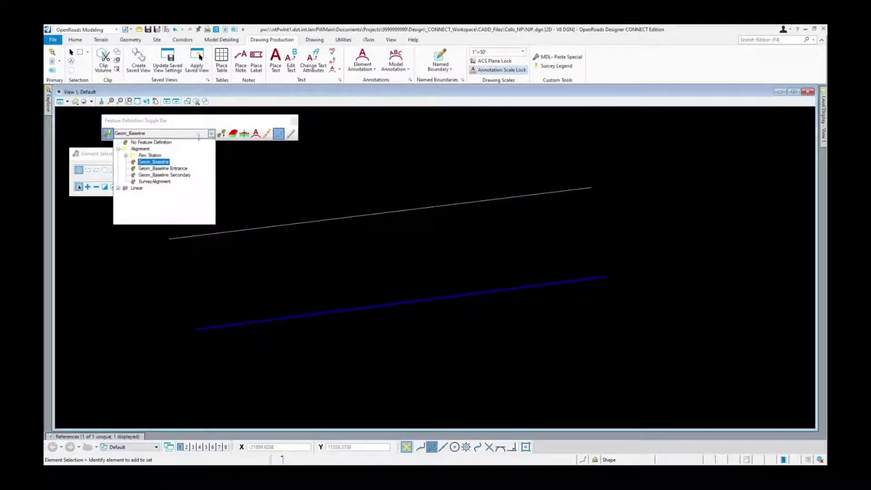
{"action": "left_click", "coordinate": [162, 168]}
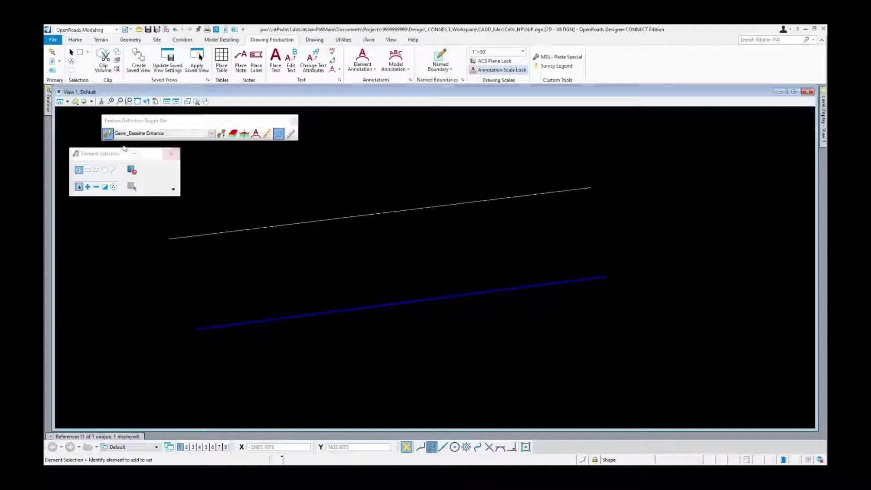
{"action": "left_click", "coordinate": [130, 40]}
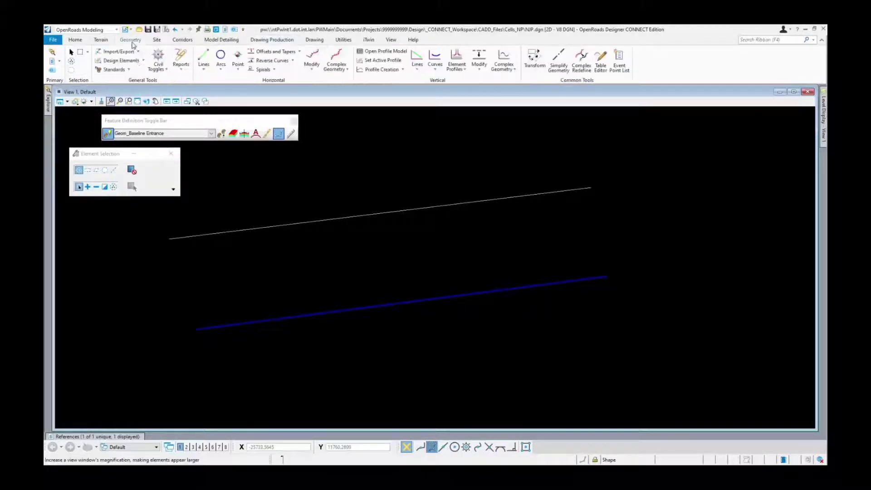
{"action": "left_click", "coordinate": [128, 69]}
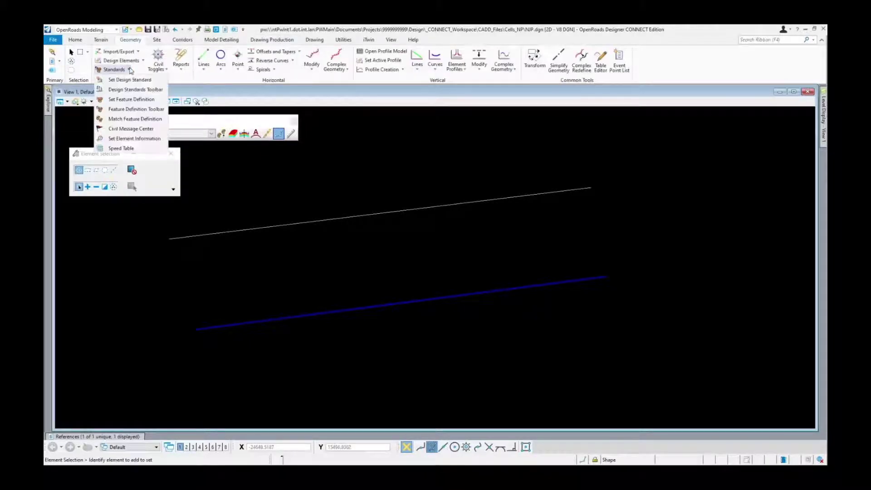
{"action": "left_click", "coordinate": [131, 100]}
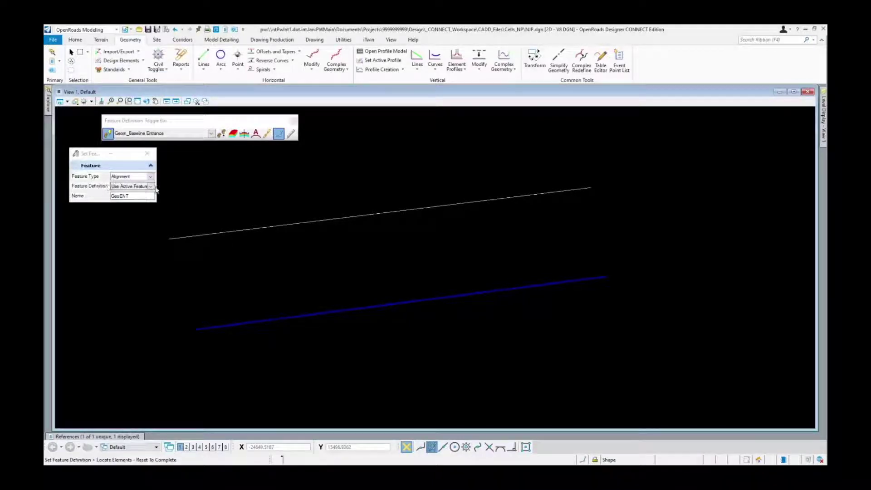
{"action": "left_click", "coordinate": [108, 133]}
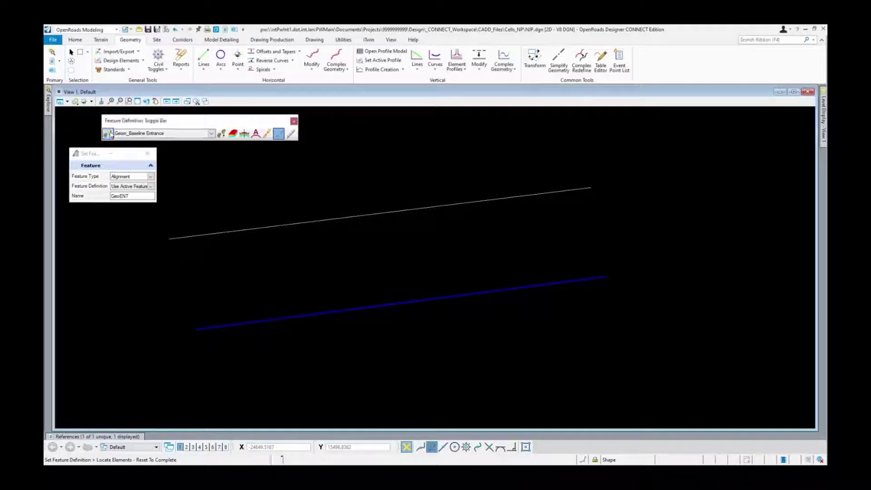
{"action": "left_click", "coordinate": [154, 186]}
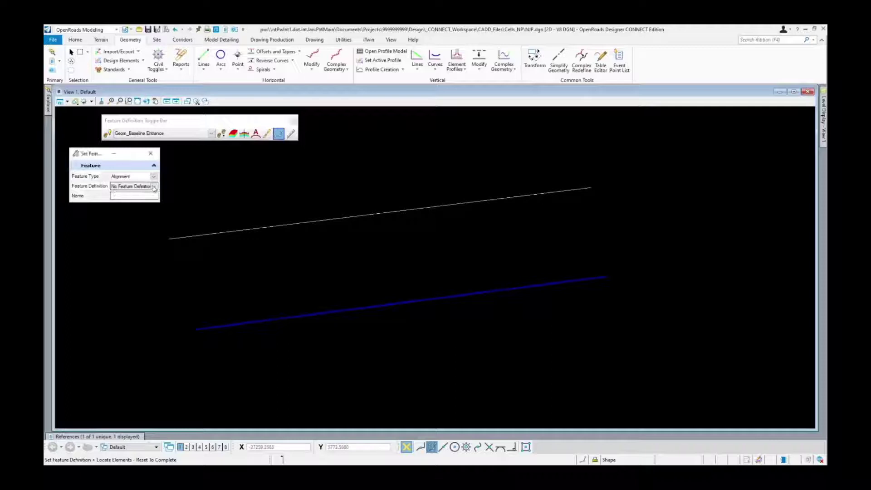
{"action": "left_click", "coordinate": [117, 202]}
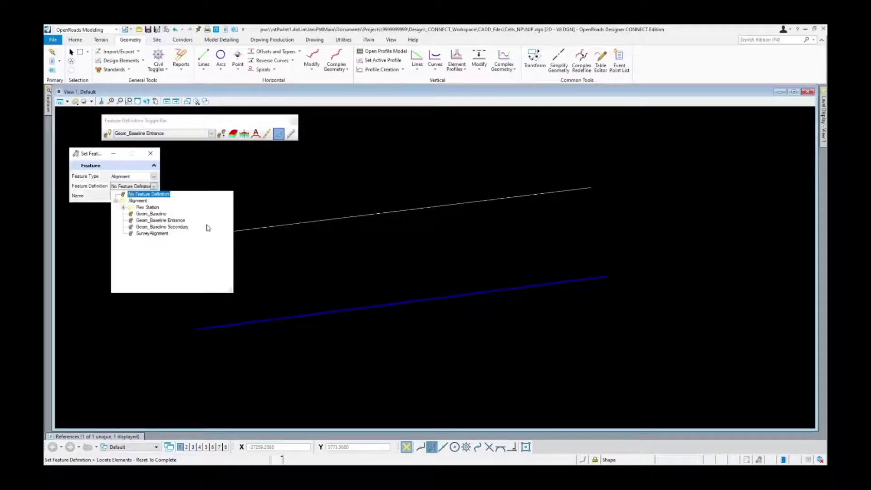
{"action": "left_click", "coordinate": [104, 154]}
{"action": "left_click", "coordinate": [107, 132]}
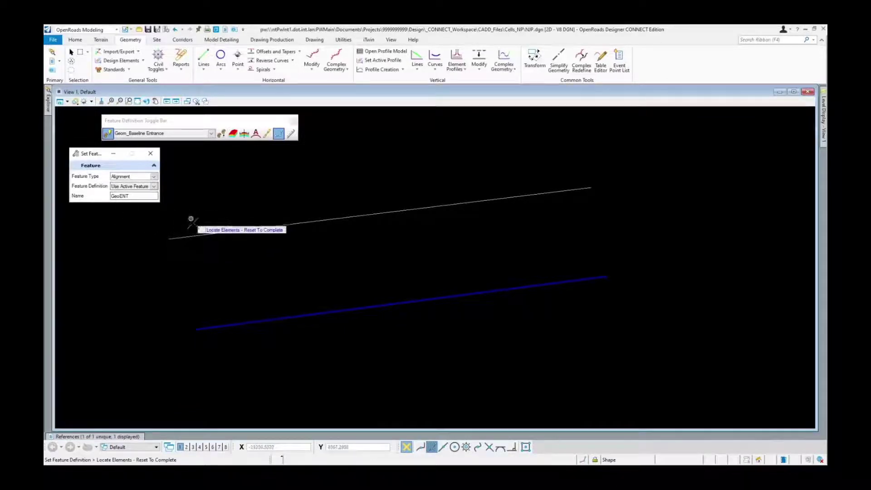
- Apply Geom_Baseline Entrance to the upper white baseline line
{"action": "left_click", "coordinate": [200, 235]}
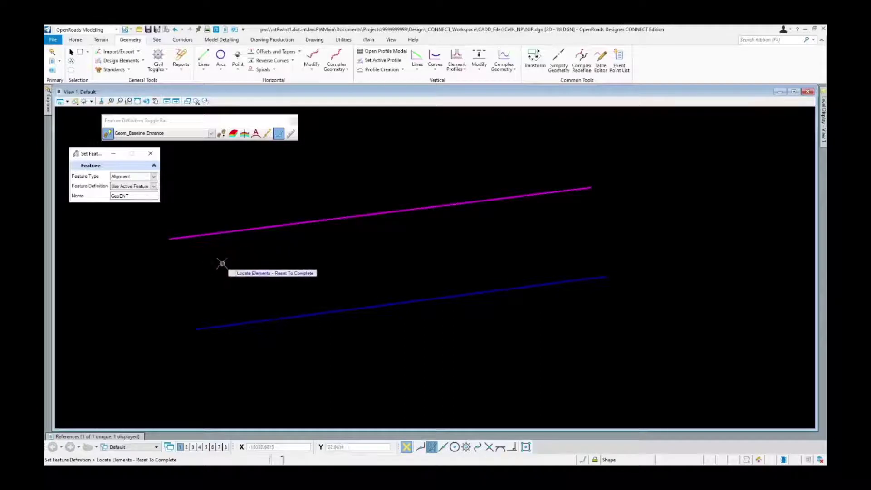
{"action": "right_click", "coordinate": [220, 260]}
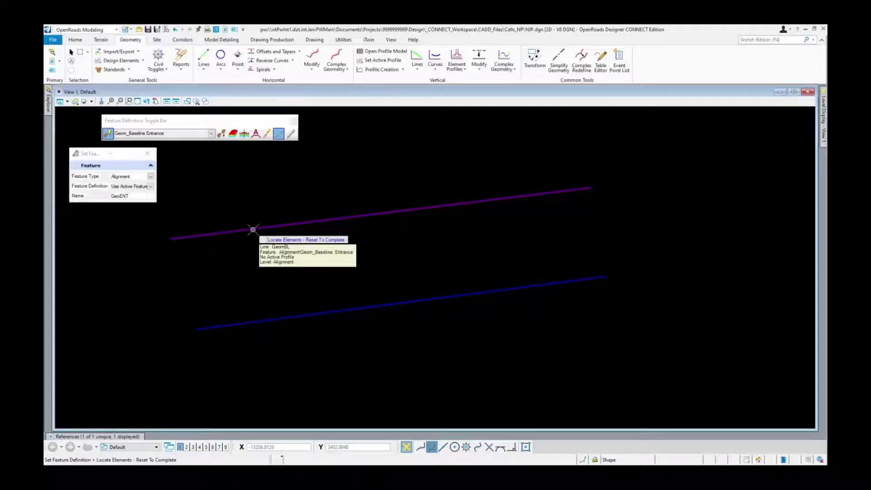
{"action": "left_click", "coordinate": [253, 230]}
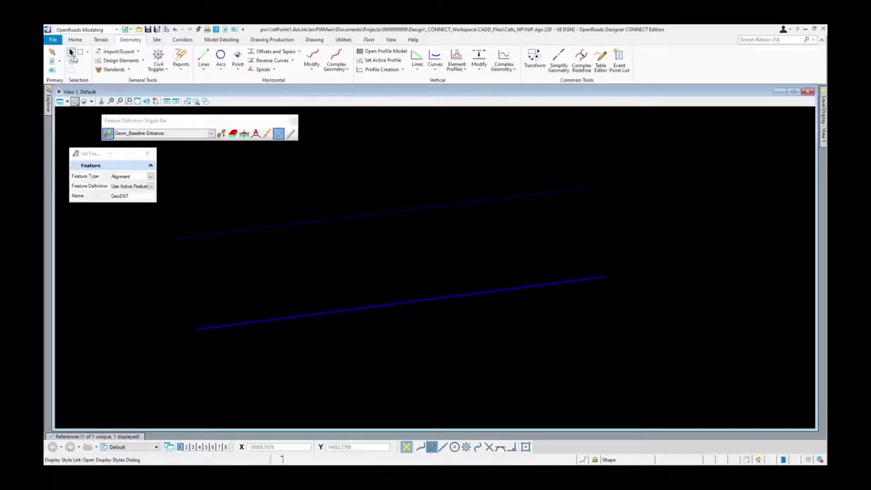
- Use Match Feature Definition on the lower blue line to reactivate Geom_Baseline
{"action": "left_click", "coordinate": [222, 134]}
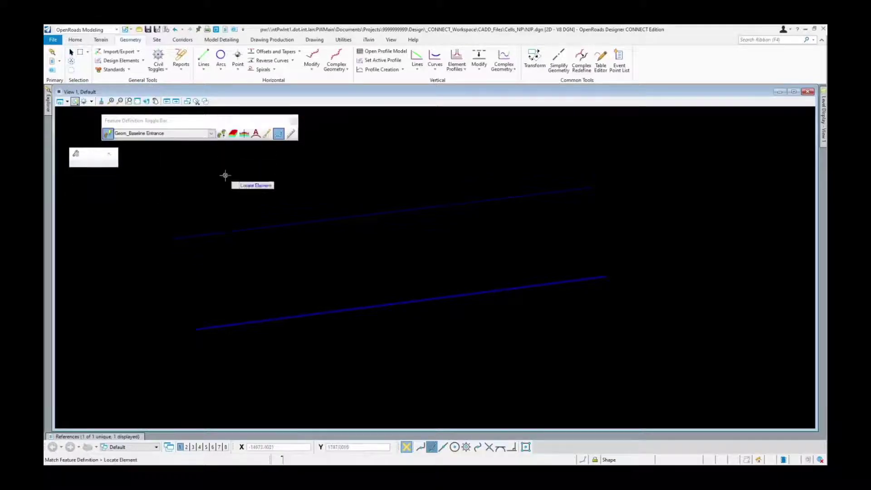
{"action": "left_click", "coordinate": [113, 70]}
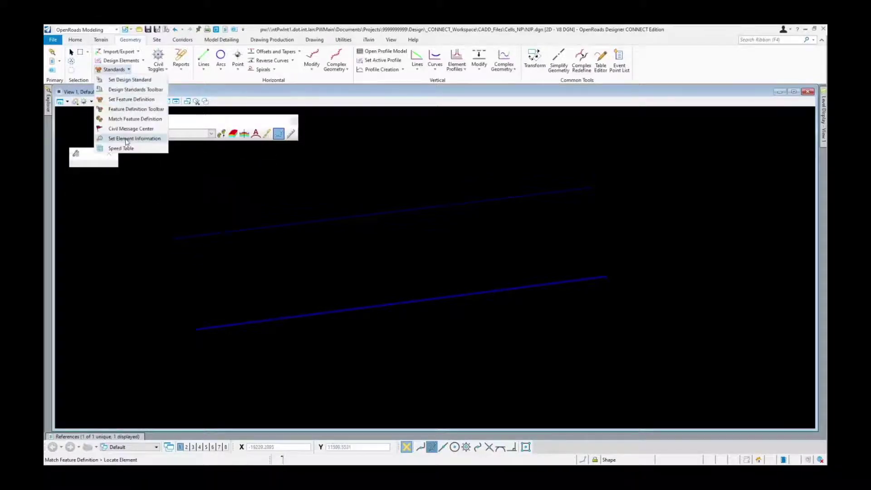
{"action": "left_click", "coordinate": [135, 119]}
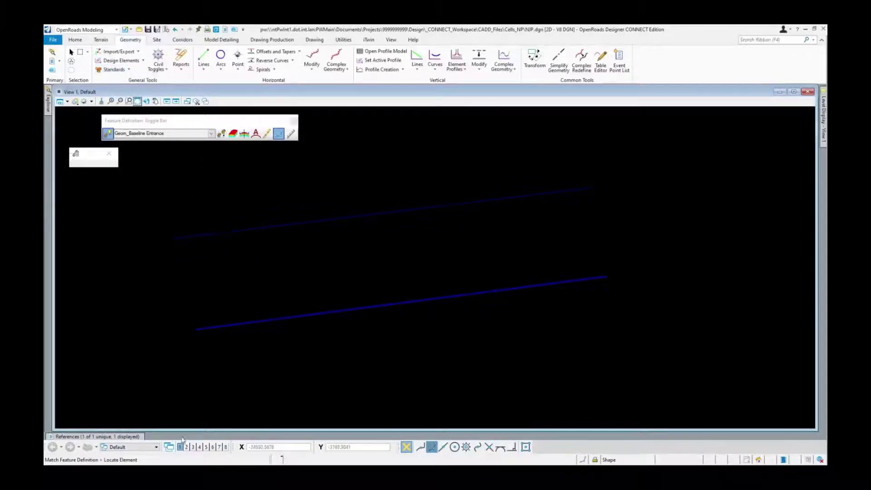
{"action": "left_click", "coordinate": [256, 323]}
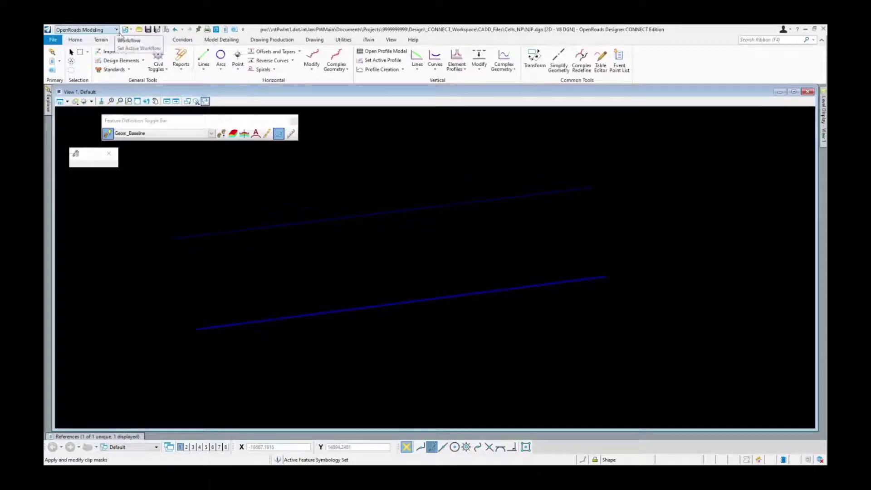
- Start Place Shape from the Drawing tab with Fill Type set to Opaque
{"action": "left_click", "coordinate": [79, 43]}
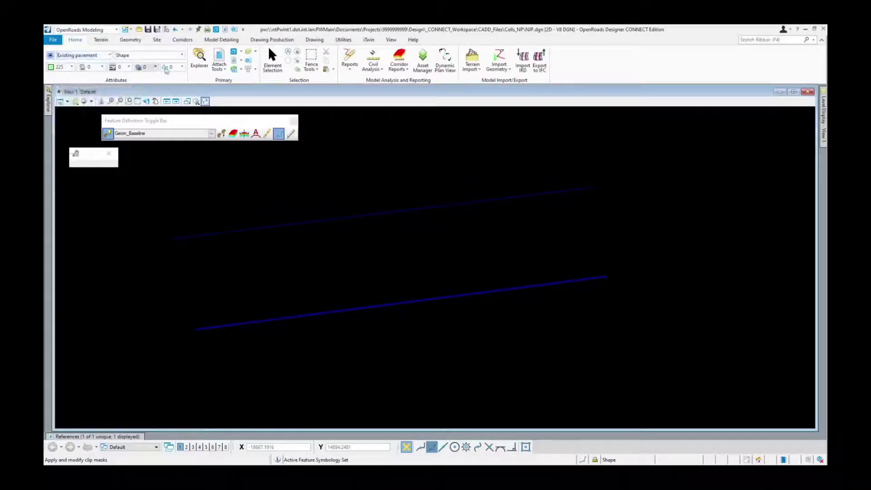
{"action": "left_click", "coordinate": [271, 40]}
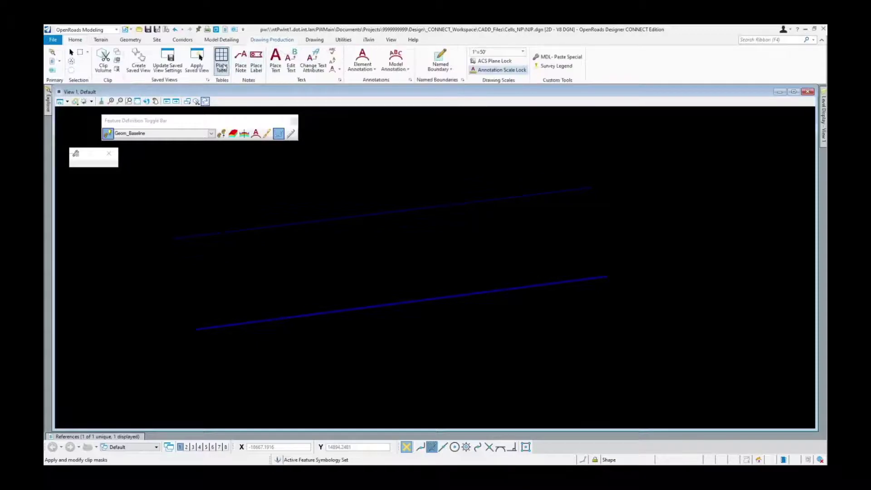
{"action": "left_click", "coordinate": [314, 40]}
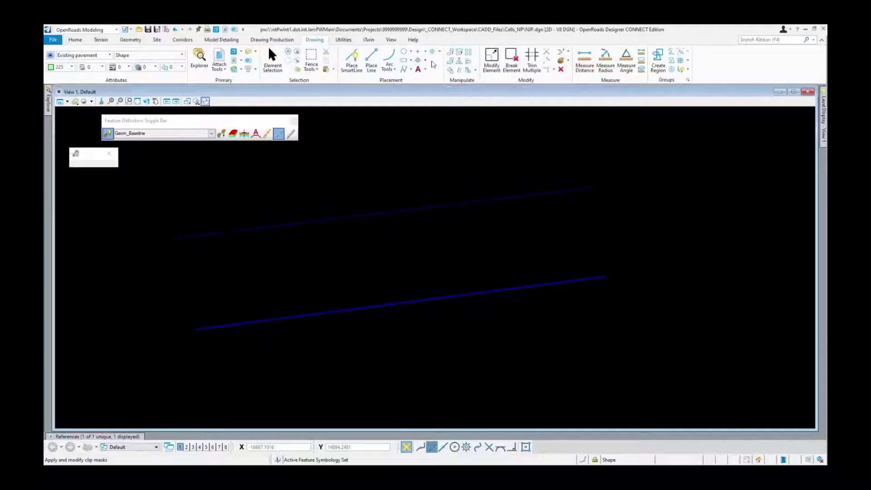
{"action": "left_click", "coordinate": [411, 60]}
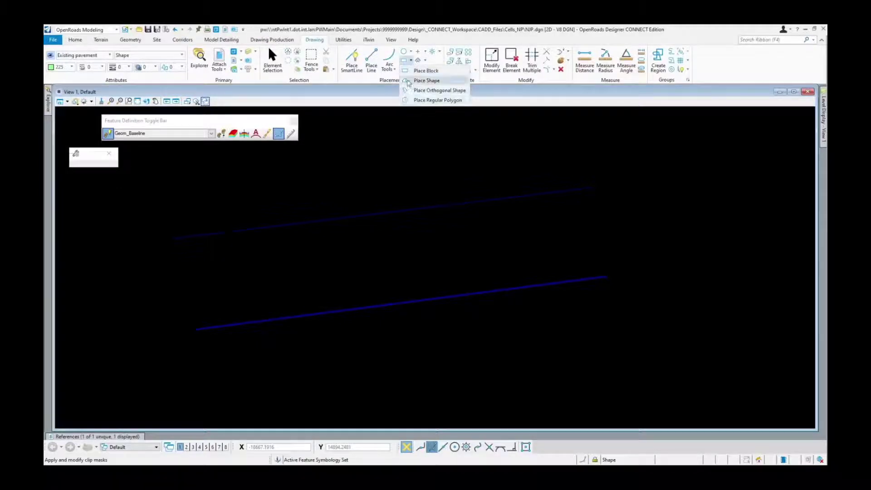
{"action": "left_click", "coordinate": [409, 81]}
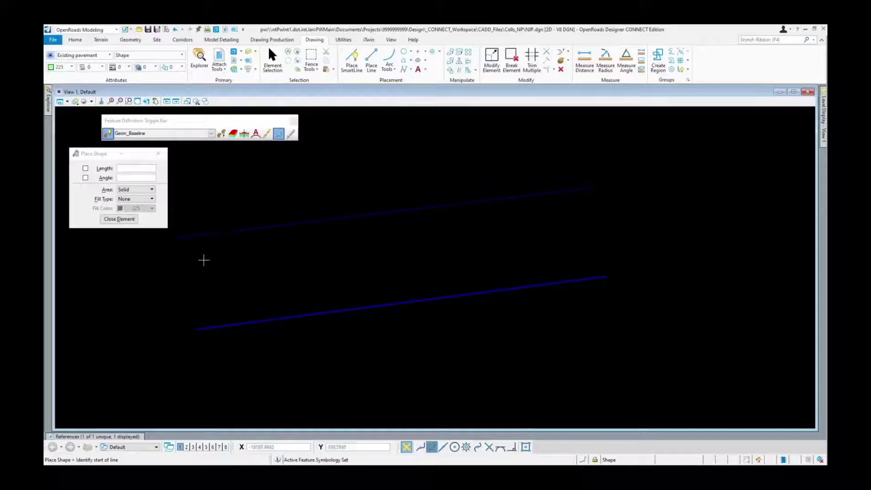
{"action": "left_click", "coordinate": [132, 199]}
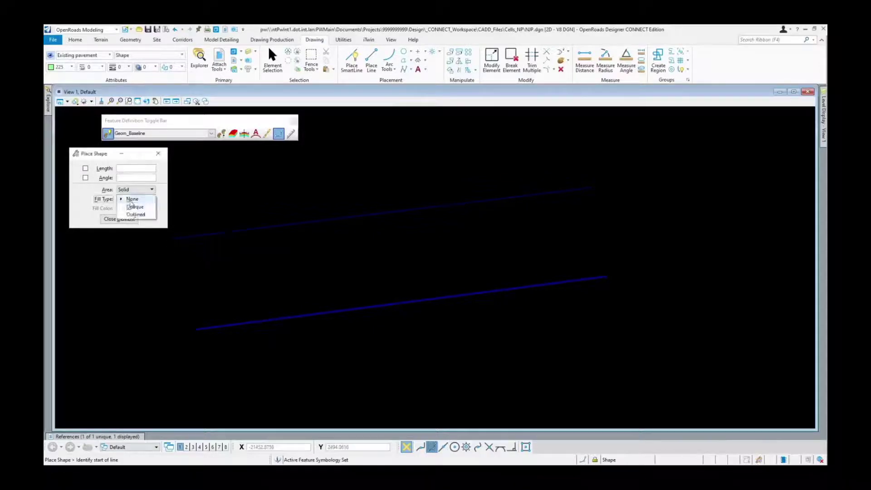
{"action": "left_click", "coordinate": [135, 207]}
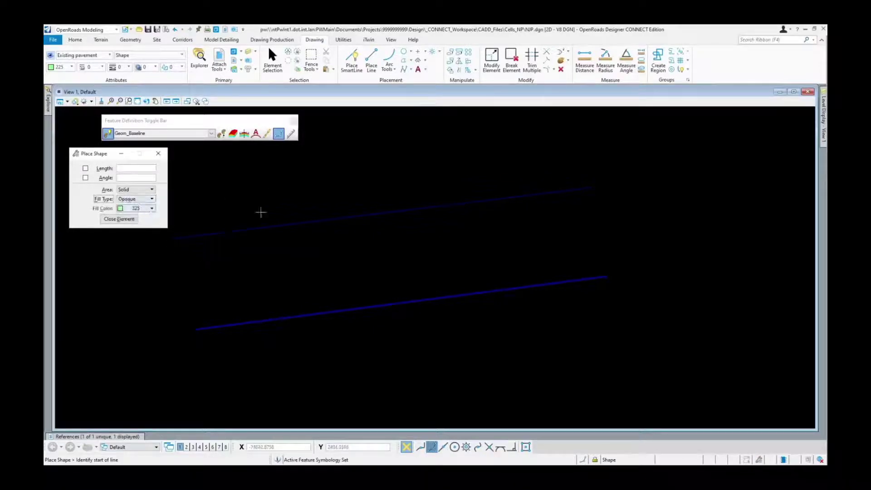
- Draw the four-vertex existing-pavement shape between the baselines, closing on the first vertex
{"action": "left_click", "coordinate": [264, 239]}
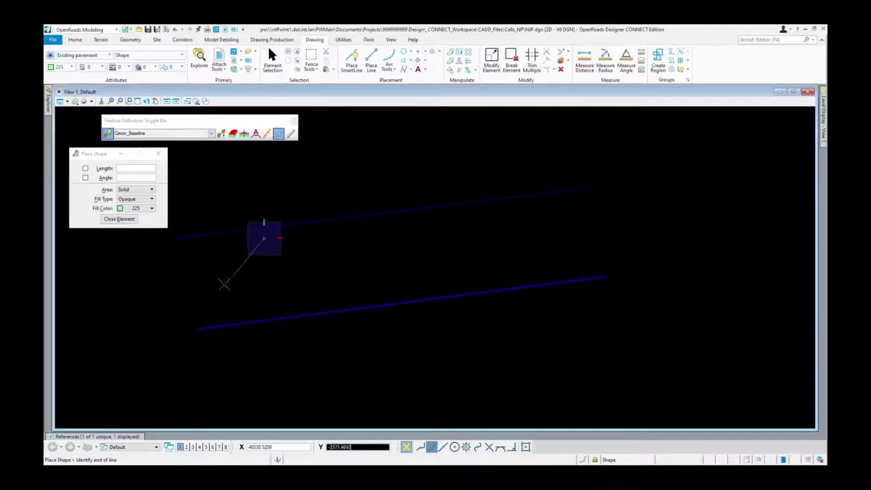
{"action": "left_click", "coordinate": [235, 281]}
{"action": "left_click", "coordinate": [433, 251]}
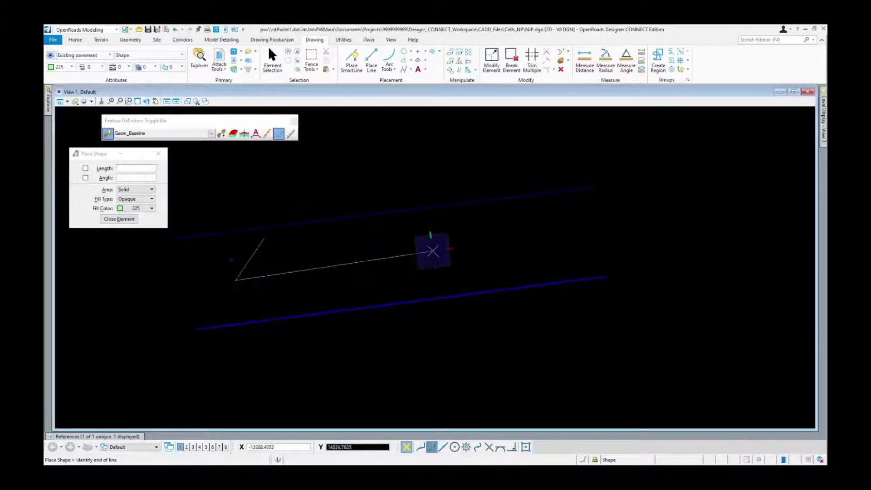
{"action": "left_click", "coordinate": [442, 220]}
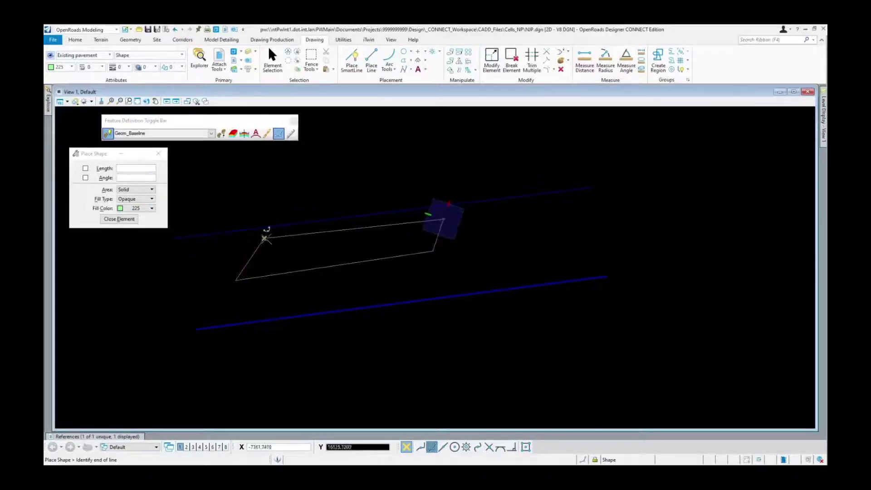
{"action": "left_click", "coordinate": [264, 237]}
{"action": "left_click", "coordinate": [271, 56]}
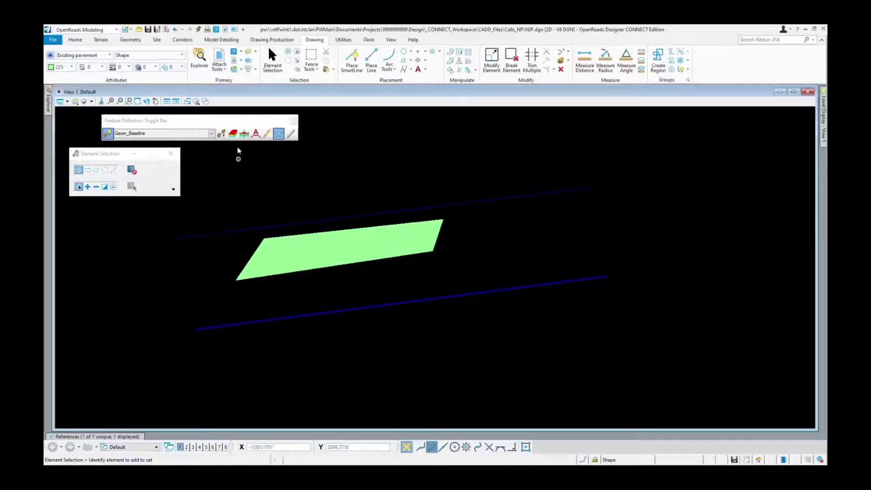
- Make Roadside > Seeding > SeedNative the active element template
{"action": "left_click", "coordinate": [109, 55]}
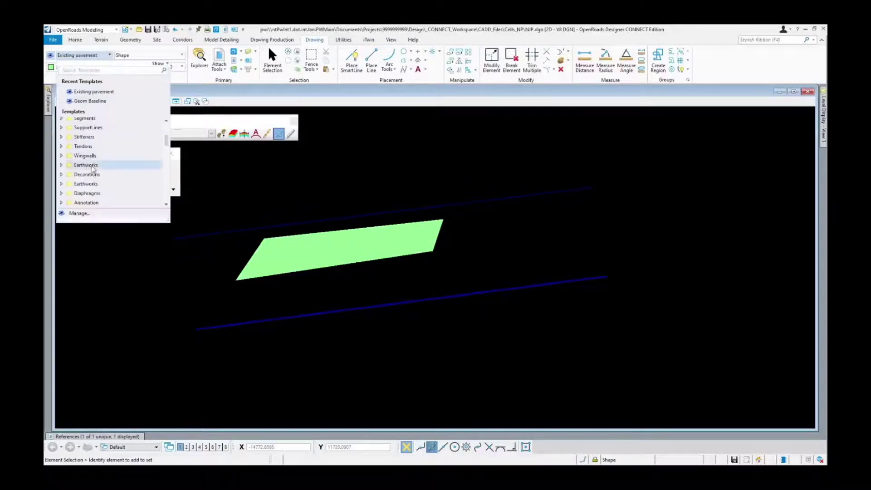
{"action": "scroll", "coordinate": [92, 169], "scroll_direction": "down", "scroll_amount": 2}
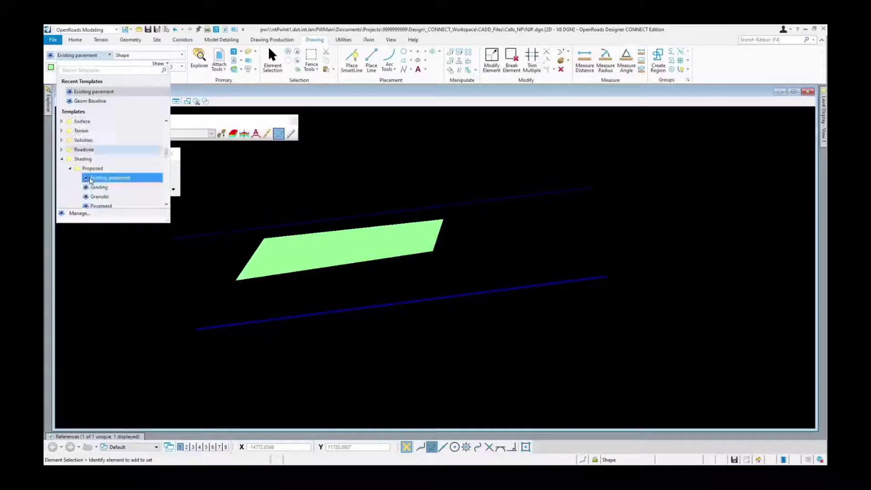
{"action": "left_click", "coordinate": [67, 170]}
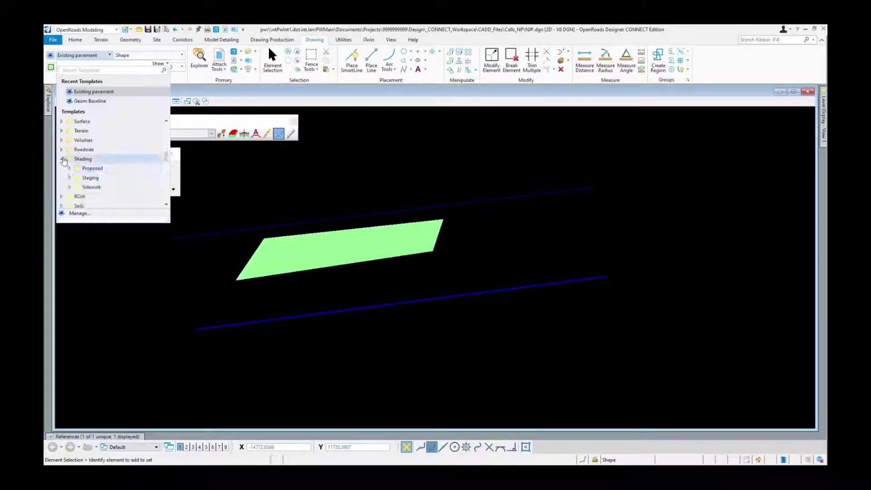
{"action": "left_click", "coordinate": [62, 160]}
{"action": "left_click", "coordinate": [62, 149]}
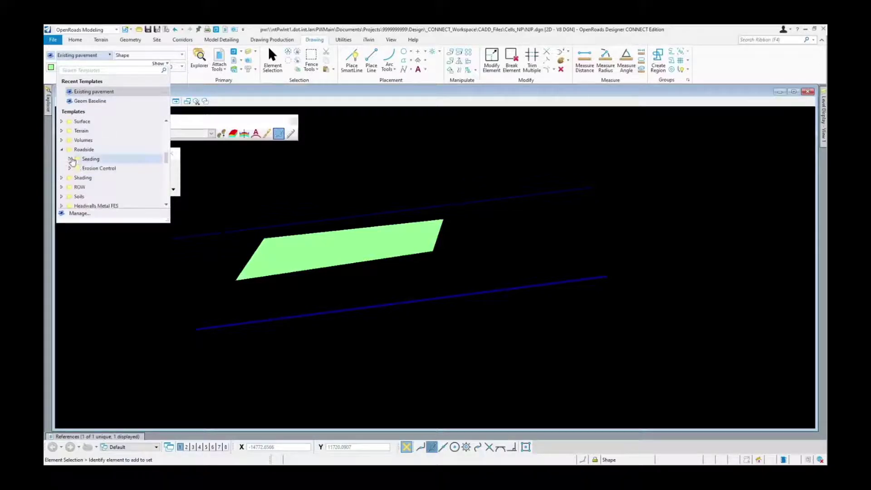
{"action": "left_click", "coordinate": [71, 159]}
{"action": "scroll", "coordinate": [113, 156], "scroll_direction": "down", "scroll_amount": 2}
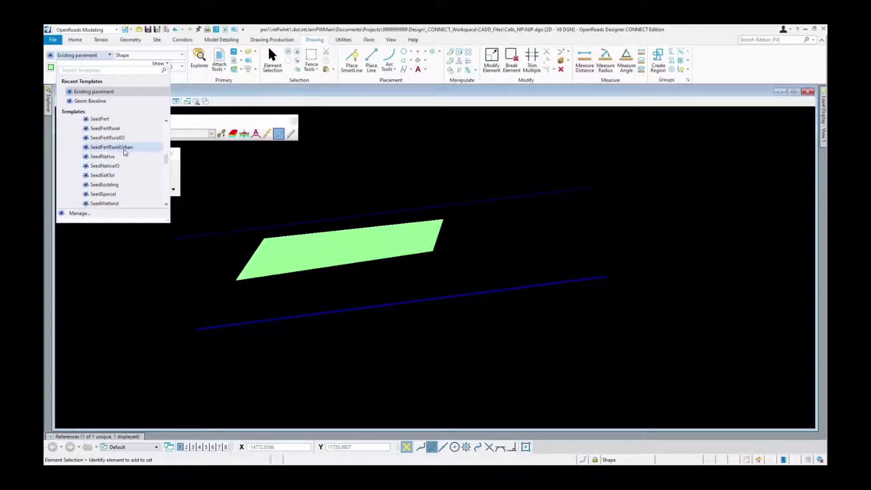
{"action": "left_click", "coordinate": [103, 156]}
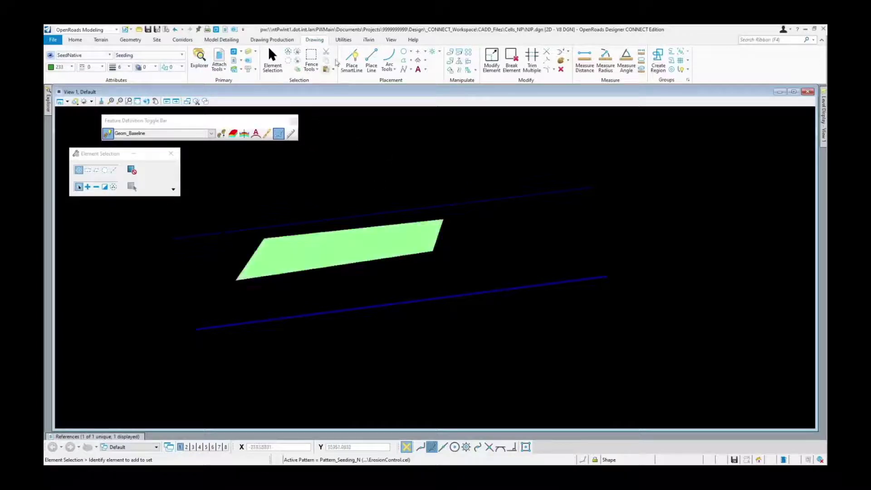
- Draw a solid four-corner shape above the upper baseline, then undo it
{"action": "left_click", "coordinate": [351, 59]}
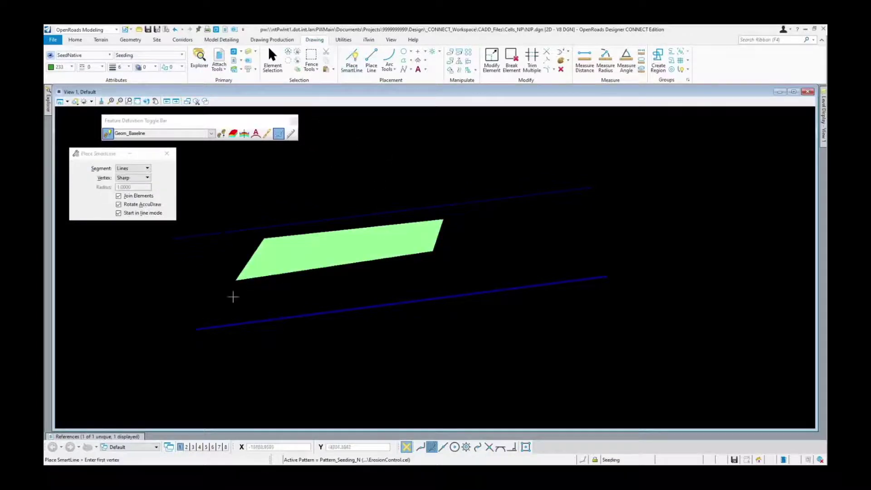
{"action": "left_click", "coordinate": [404, 61]}
{"action": "left_click", "coordinate": [314, 155]}
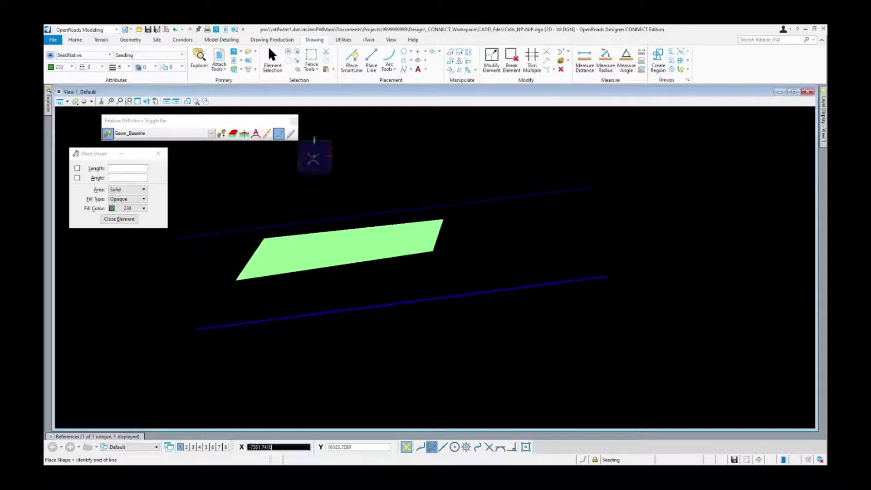
{"action": "left_click", "coordinate": [305, 202]}
{"action": "left_click", "coordinate": [479, 178]}
{"action": "left_click", "coordinate": [474, 139]}
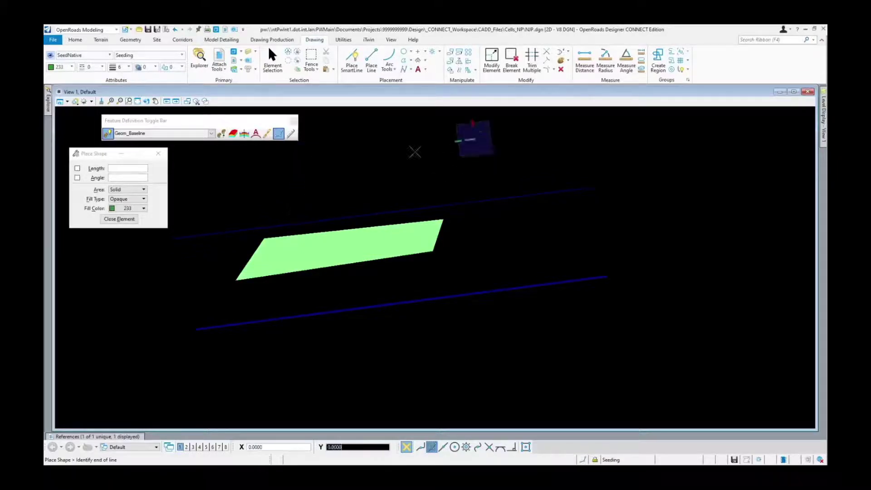
{"action": "left_click", "coordinate": [314, 156]}
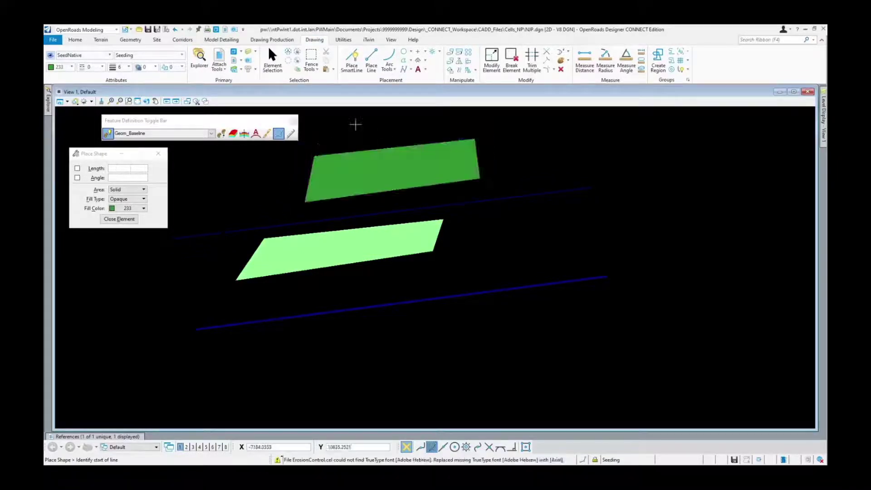
{"action": "left_click", "coordinate": [175, 30]}
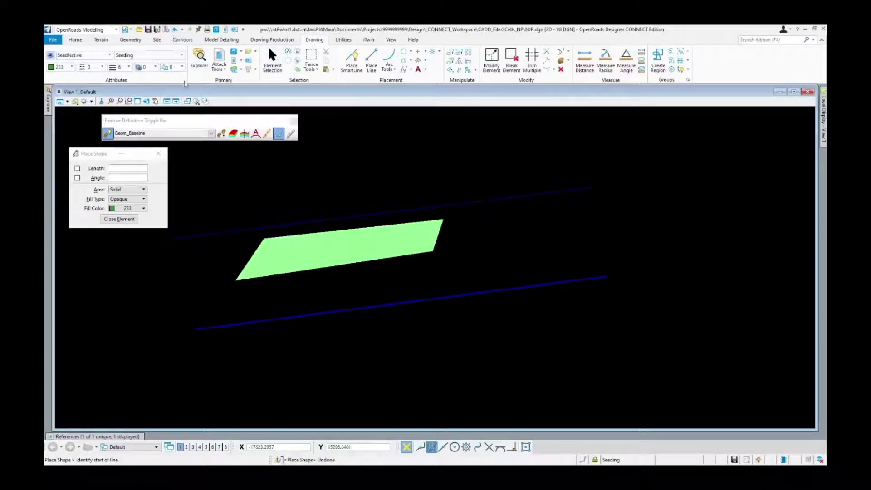
- Set Fill Type to None and draw the four-corner seeding outline above the upper baseline
{"action": "left_click", "coordinate": [141, 200]}
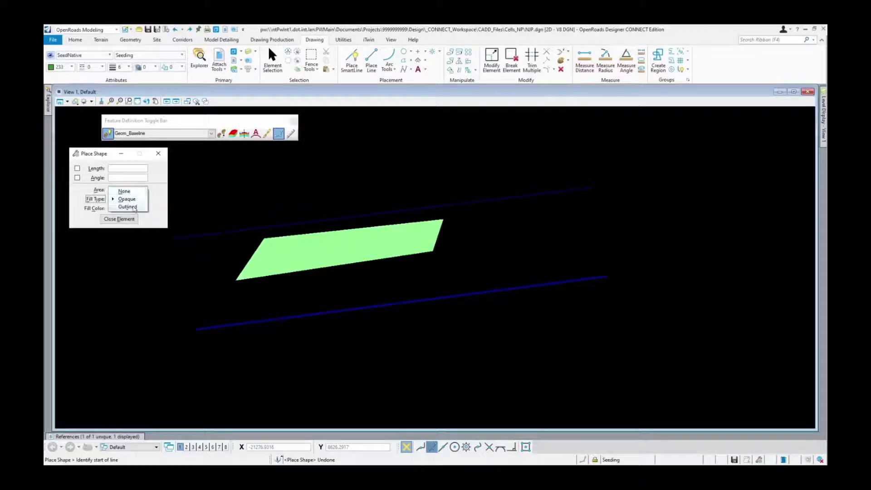
{"action": "left_click", "coordinate": [124, 190]}
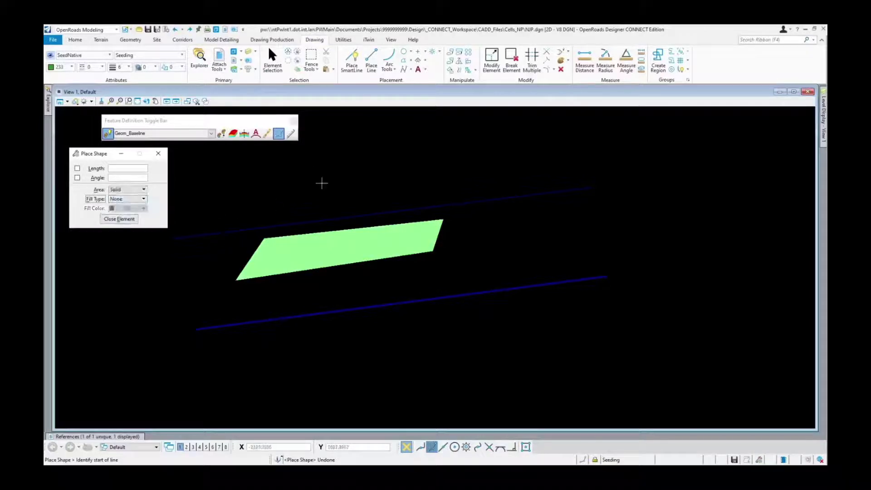
{"action": "left_click", "coordinate": [267, 205]}
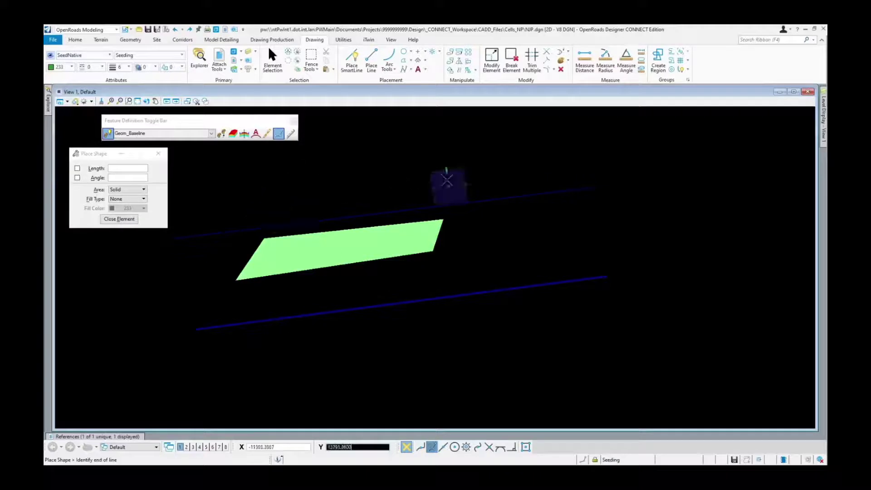
{"action": "left_click", "coordinate": [449, 186]}
{"action": "left_click", "coordinate": [459, 137]}
{"action": "left_click", "coordinate": [299, 161]}
{"action": "left_click", "coordinate": [270, 210]}
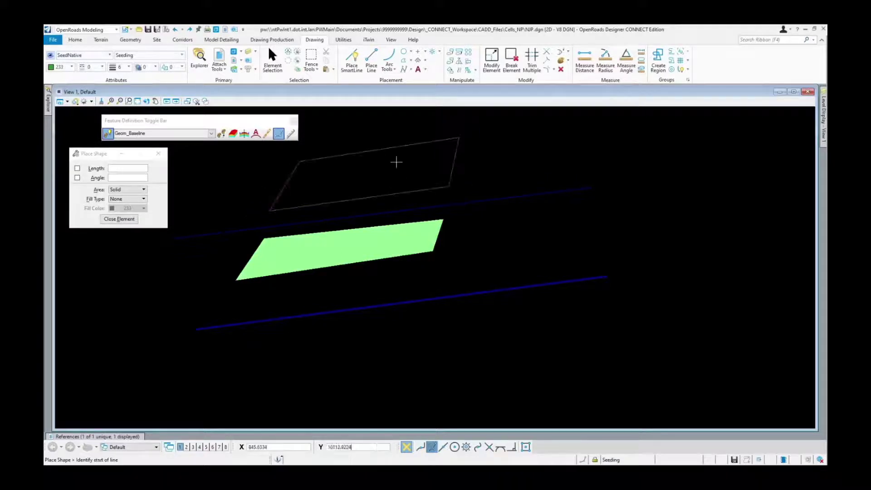
{"action": "left_click", "coordinate": [272, 59]}
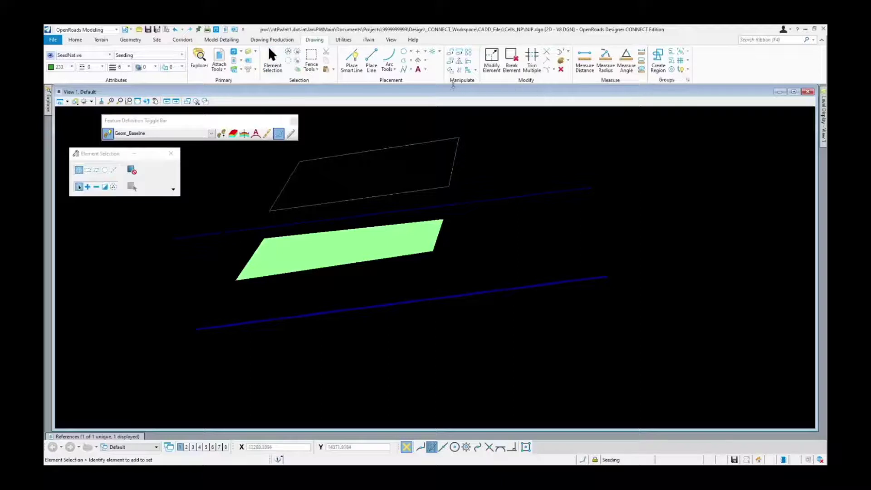
- Look through the cell tools list and the graphic group options, then dismiss both
{"action": "left_click", "coordinate": [440, 52]}
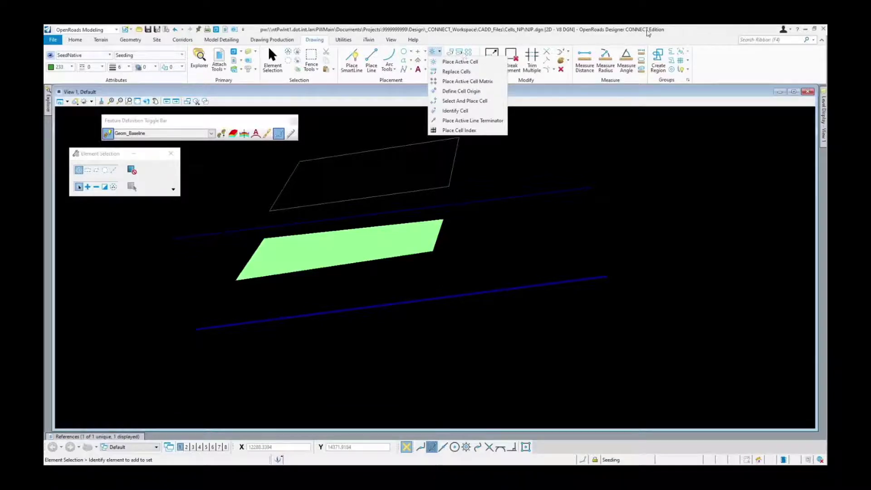
{"action": "key", "text": "Escape"}
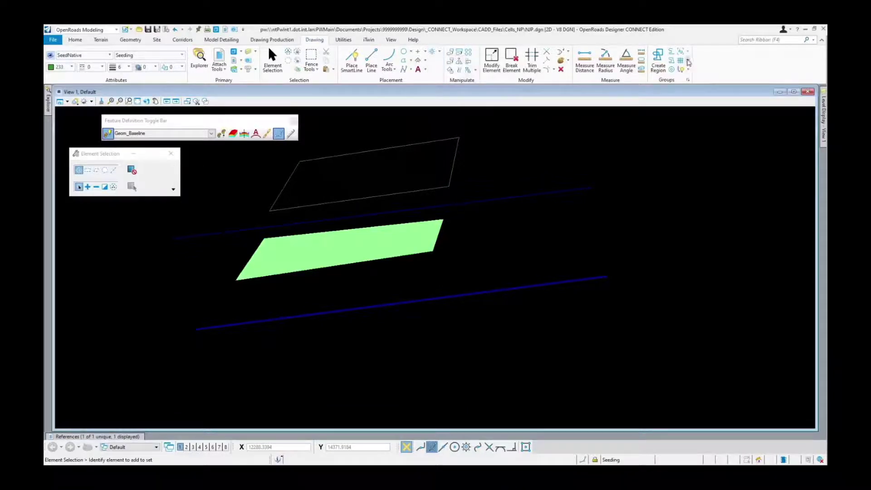
{"action": "left_click", "coordinate": [688, 61]}
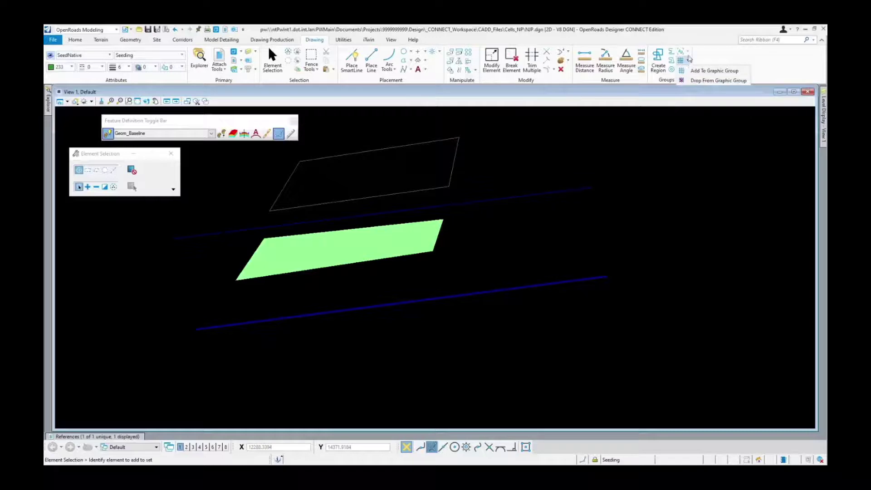
{"action": "left_click", "coordinate": [689, 57]}
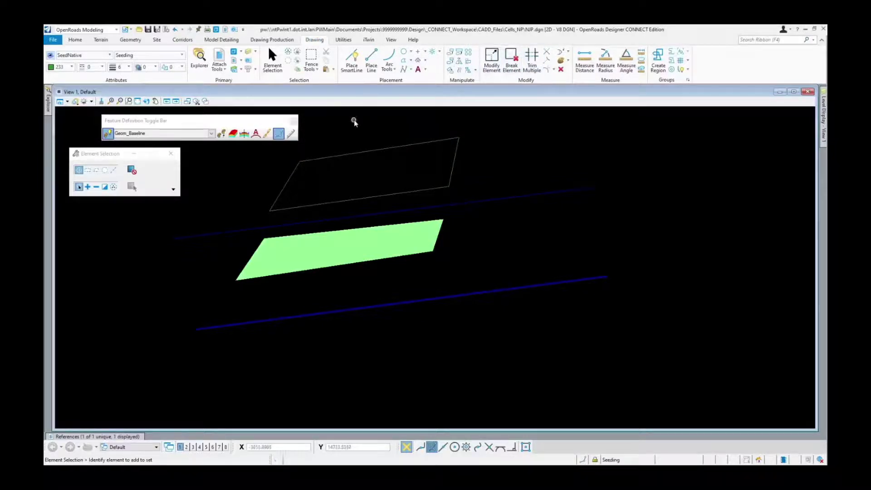
- Bring up the Patterns toolbox with Hatch Area and Pattern Area from the Popups toolbox
{"action": "key", "text": "space"}
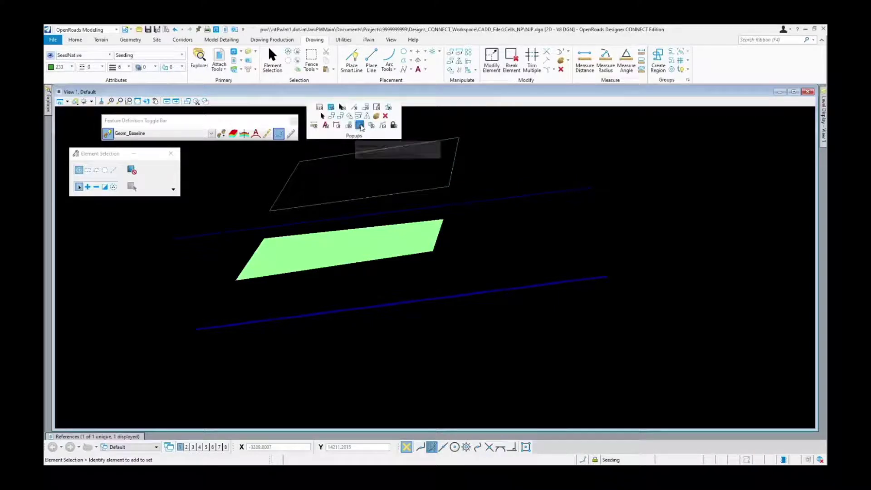
{"action": "left_click", "coordinate": [361, 128]}
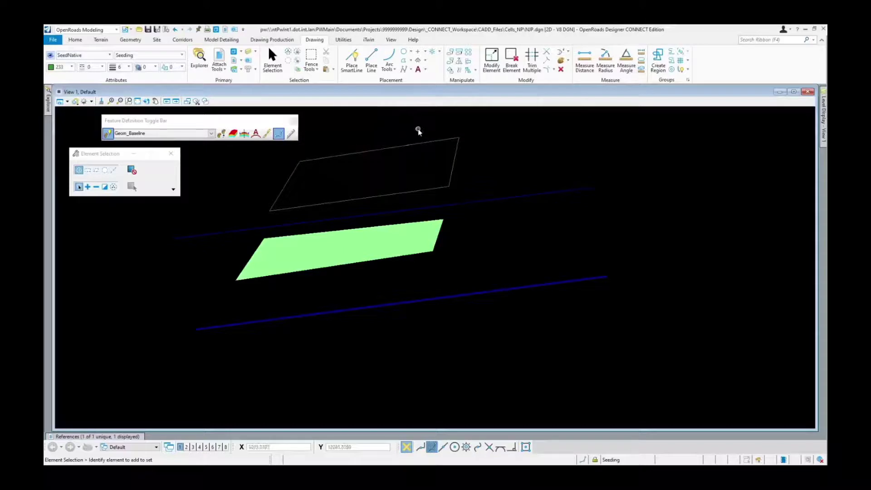
{"action": "key", "text": "space"}
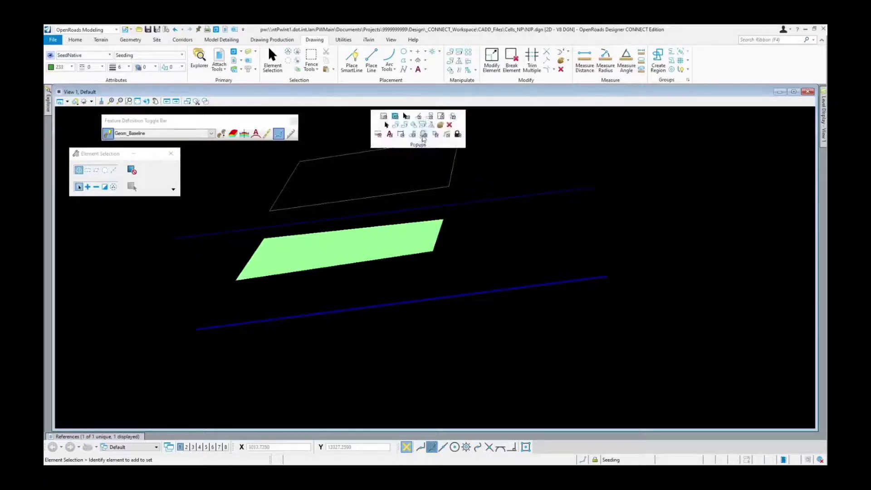
{"action": "left_click", "coordinate": [423, 135]}
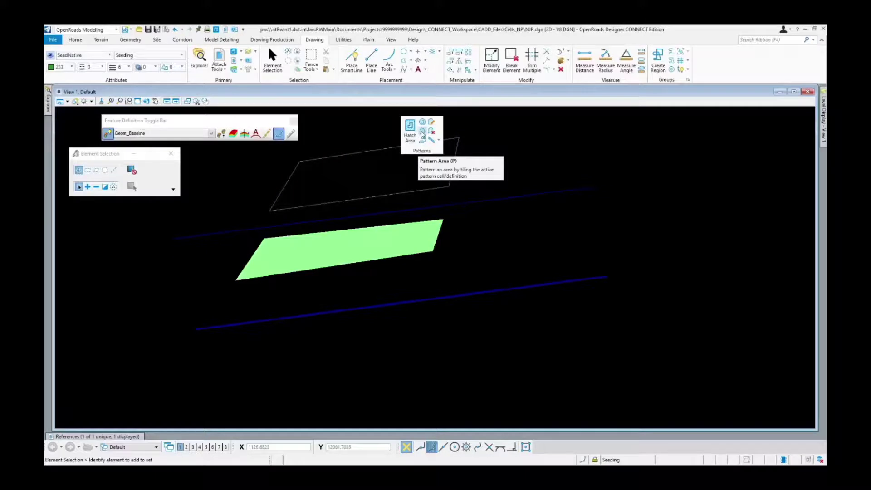
- Flood-pattern the upper outline with Pattern_Seeding_N at annotation scale, accepting the 60781x23596 warning
{"action": "left_click", "coordinate": [422, 134]}
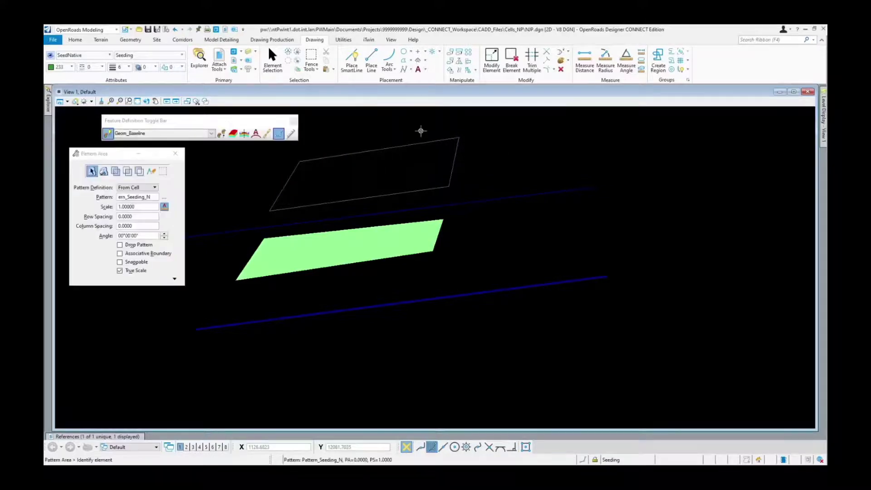
{"action": "left_click", "coordinate": [164, 206]}
{"action": "left_click", "coordinate": [104, 171]}
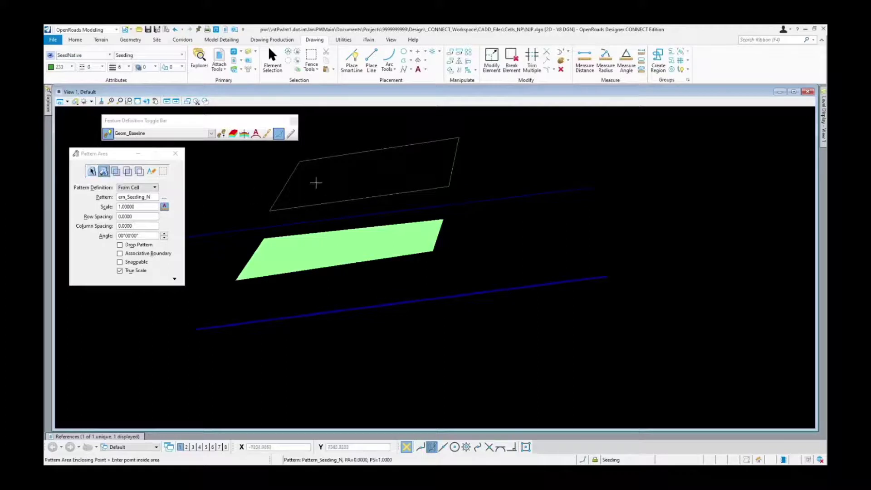
{"action": "left_click", "coordinate": [330, 170]}
{"action": "left_click", "coordinate": [337, 171]}
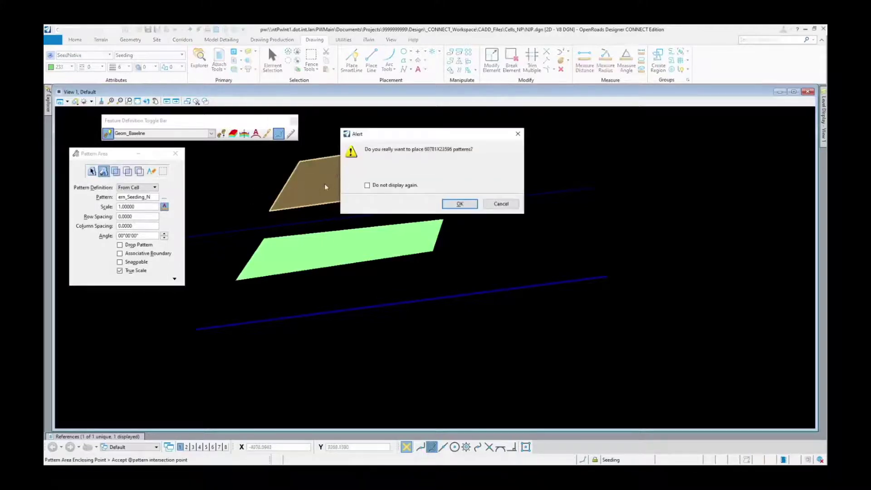
{"action": "left_click", "coordinate": [459, 204]}
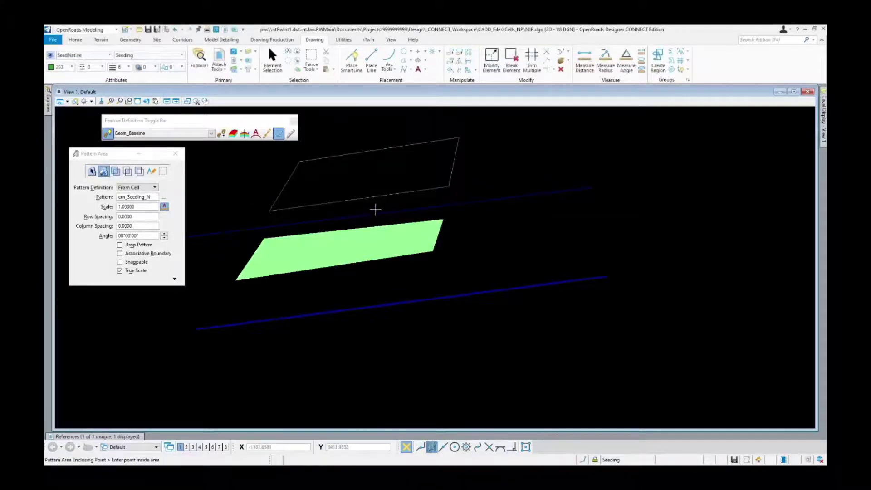
{"action": "left_click", "coordinate": [273, 61]}
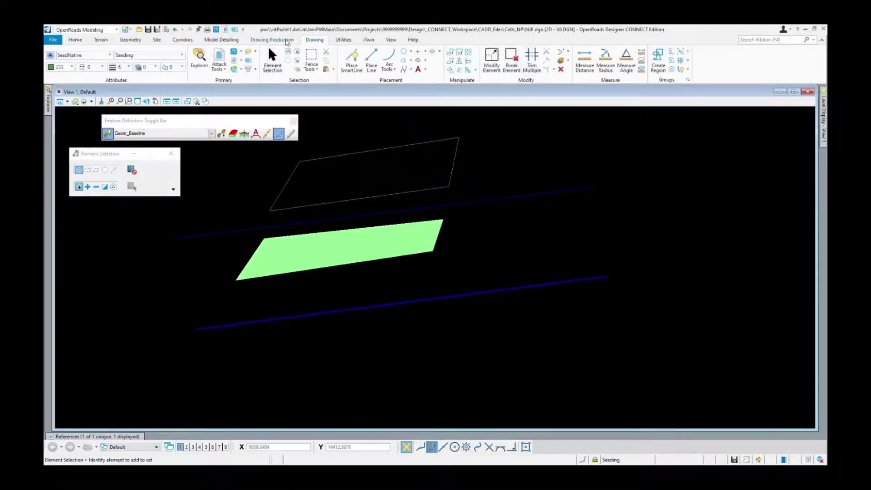
- Set the drawing scale to 1"=100' from the Drawing Production tools
{"action": "left_click", "coordinate": [272, 40]}
{"action": "left_click", "coordinate": [523, 52]}
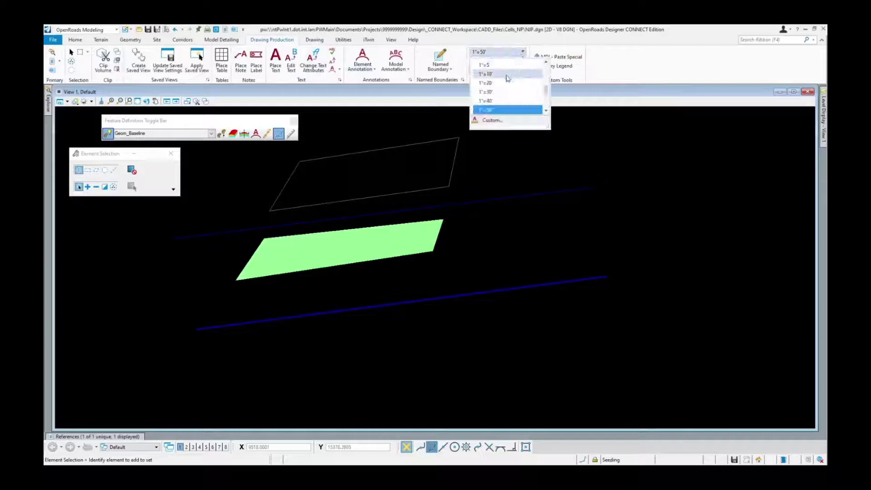
{"action": "scroll", "coordinate": [512, 86], "scroll_direction": "up", "scroll_amount": 2}
{"action": "scroll", "coordinate": [511, 85], "scroll_direction": "down", "scroll_amount": 4}
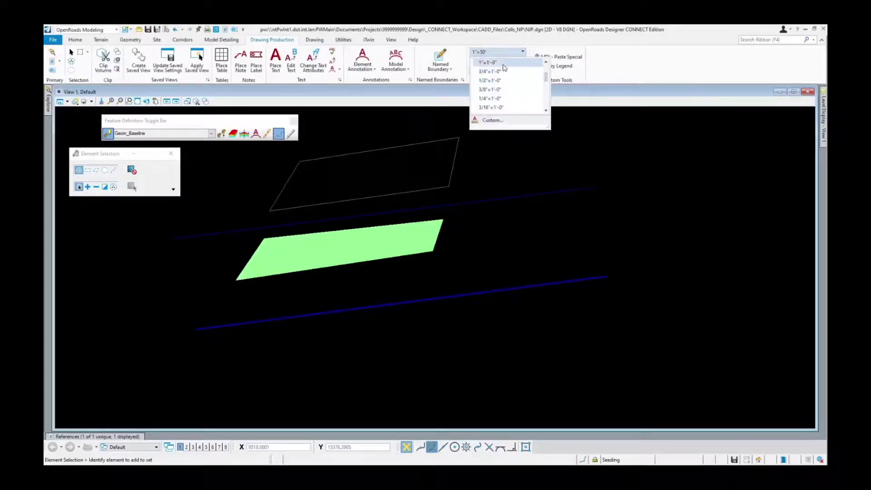
{"action": "scroll", "coordinate": [501, 81], "scroll_direction": "up", "scroll_amount": 1}
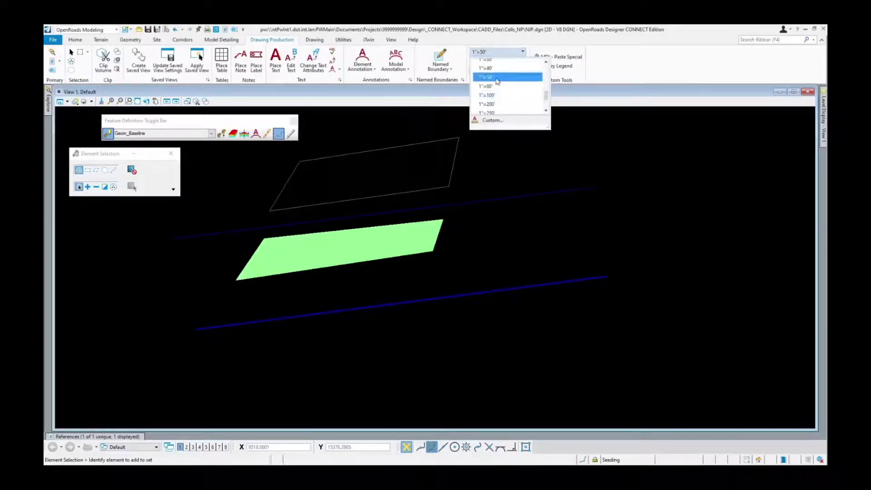
{"action": "scroll", "coordinate": [497, 82], "scroll_direction": "up", "scroll_amount": 2}
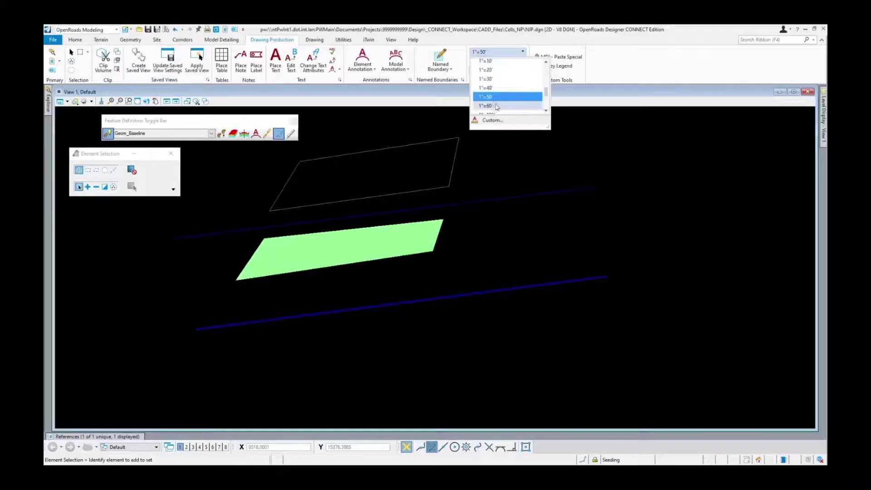
{"action": "scroll", "coordinate": [496, 107], "scroll_direction": "down", "scroll_amount": 1}
{"action": "left_click", "coordinate": [498, 96]}
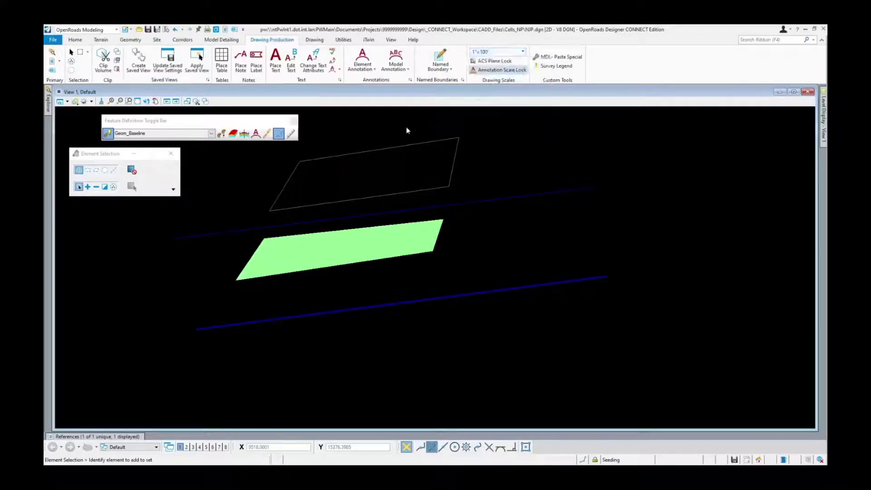
- Zoom and pan so the dark green outline and bright green fill are centred in View 1
{"action": "scroll", "coordinate": [405, 127], "scroll_direction": "up", "scroll_amount": 1}
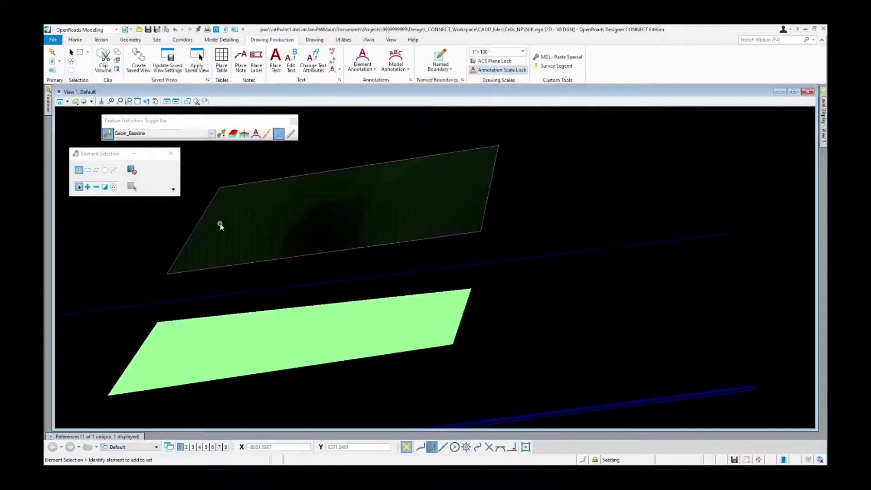
{"action": "scroll", "coordinate": [220, 226], "scroll_direction": "up", "scroll_amount": 3}
{"action": "scroll", "coordinate": [237, 217], "scroll_direction": "down", "scroll_amount": 5}
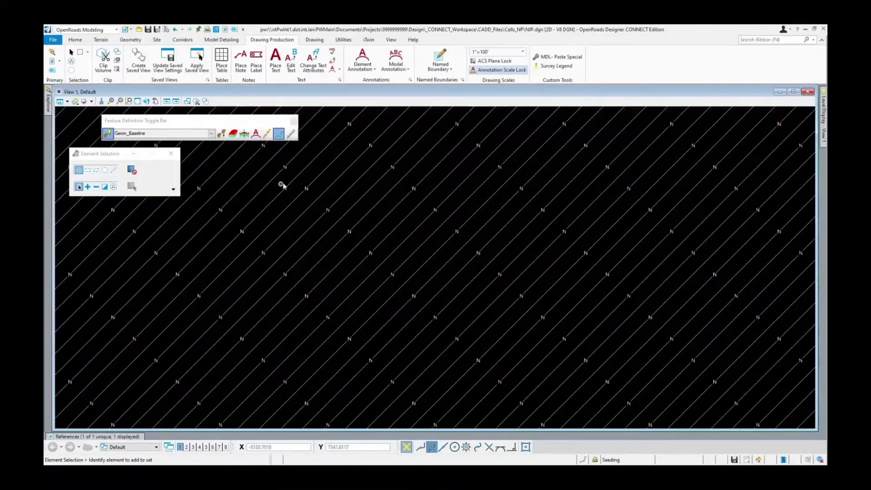
{"action": "scroll", "coordinate": [257, 214], "scroll_direction": "down", "scroll_amount": 5}
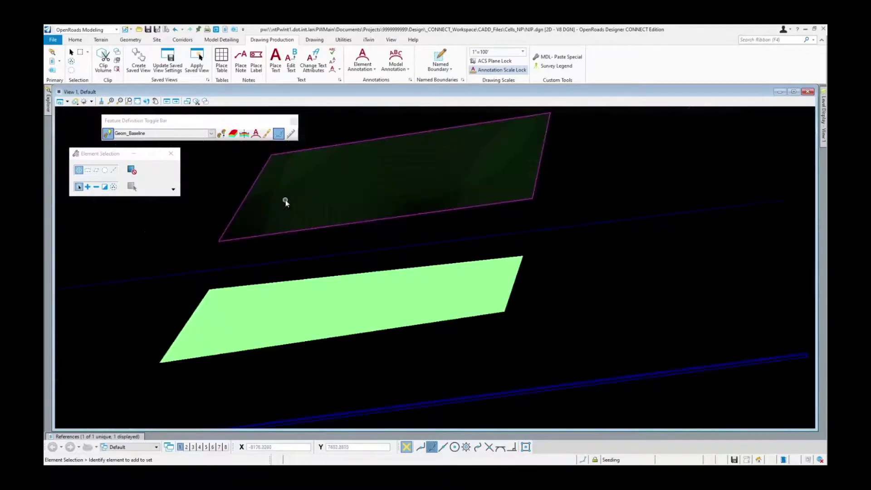
{"action": "middle_click_drag", "start_coordinate": [238, 207], "coordinate": [205, 236]}
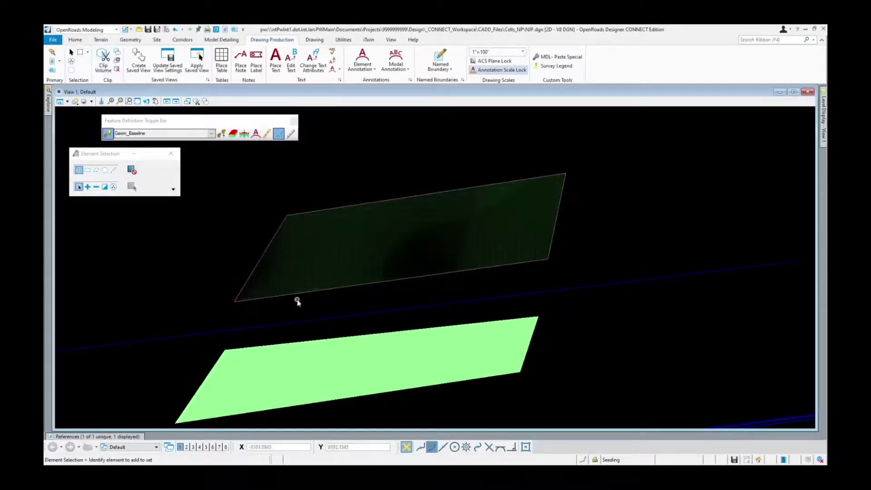
- Open the Element Templates manager via Manage... on the Home tab and move it aside
{"action": "left_click", "coordinate": [129, 101]}
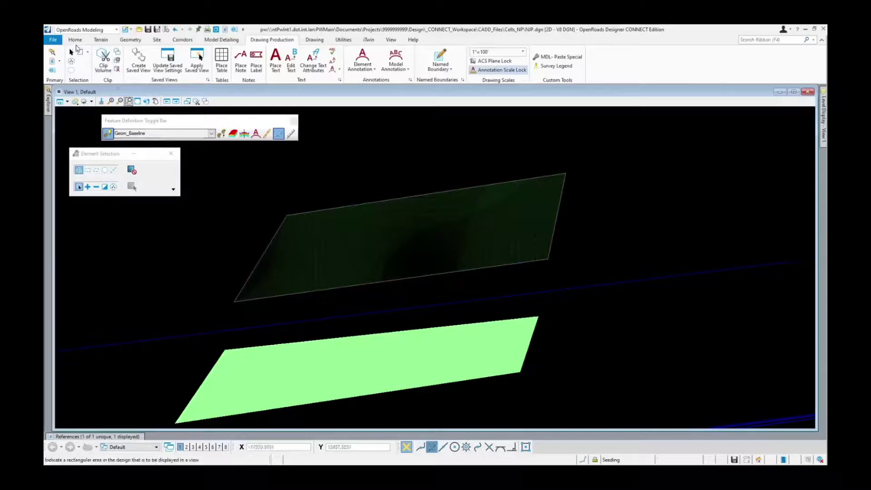
{"action": "left_click", "coordinate": [76, 39]}
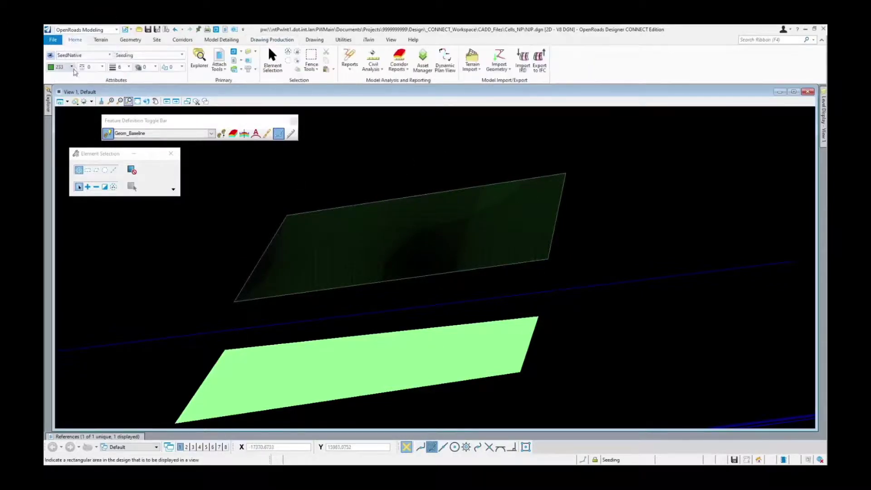
{"action": "left_click", "coordinate": [109, 55]}
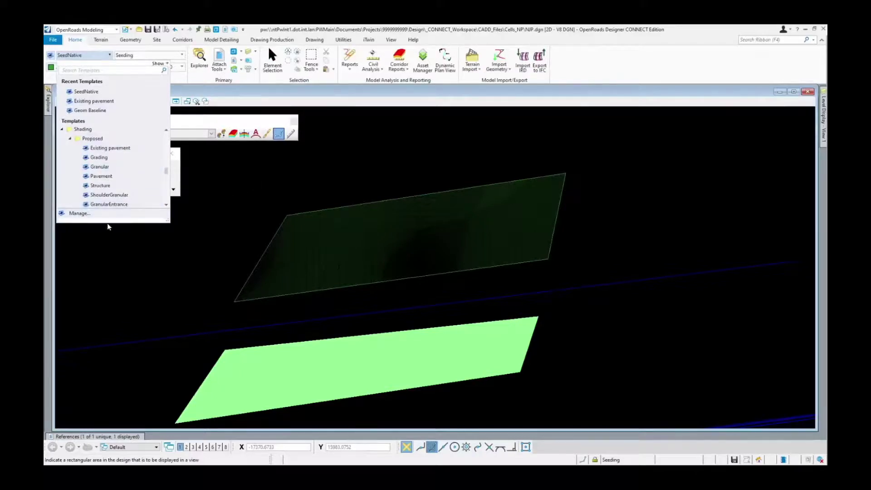
{"action": "left_click", "coordinate": [85, 212]}
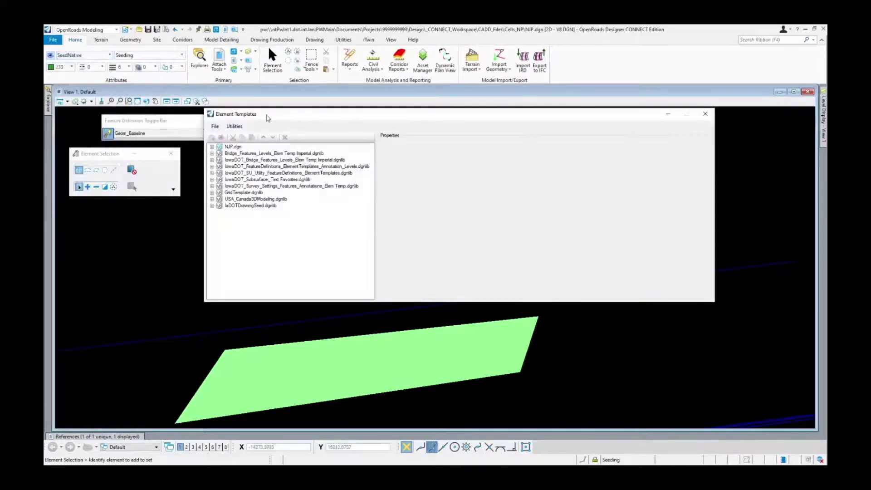
{"action": "left_click_drag", "start_coordinate": [268, 117], "coordinate": [155, 160]}
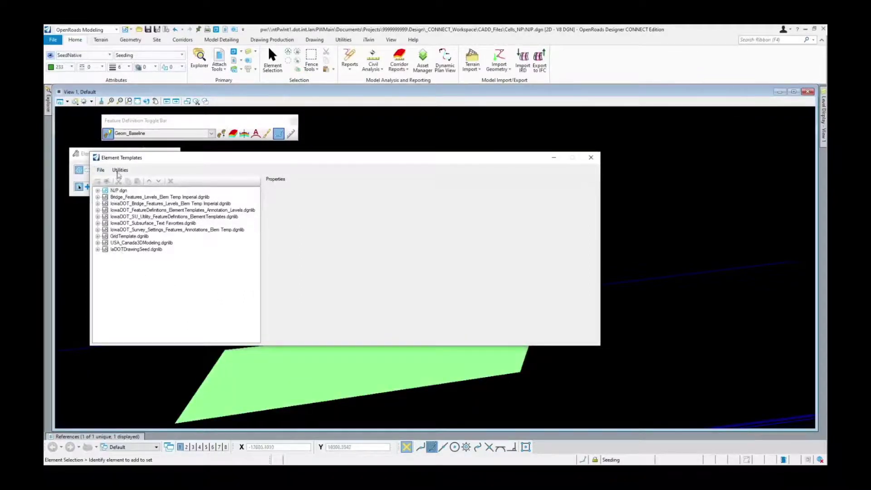
{"action": "left_click", "coordinate": [208, 132]}
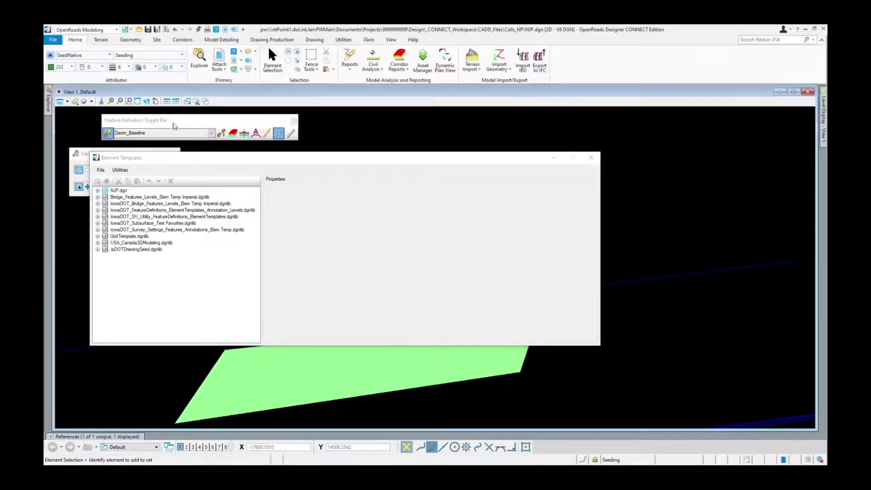
{"action": "left_click", "coordinate": [211, 134]}
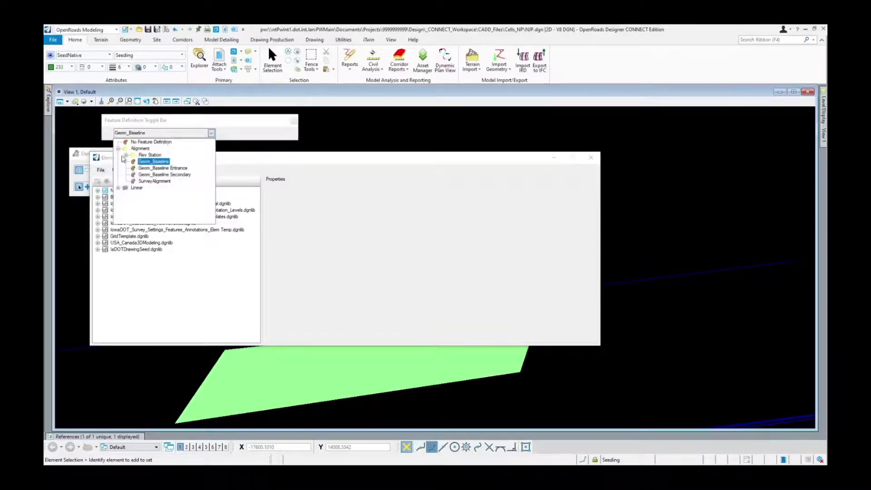
{"action": "left_click", "coordinate": [126, 155]}
{"action": "left_click", "coordinate": [126, 156]}
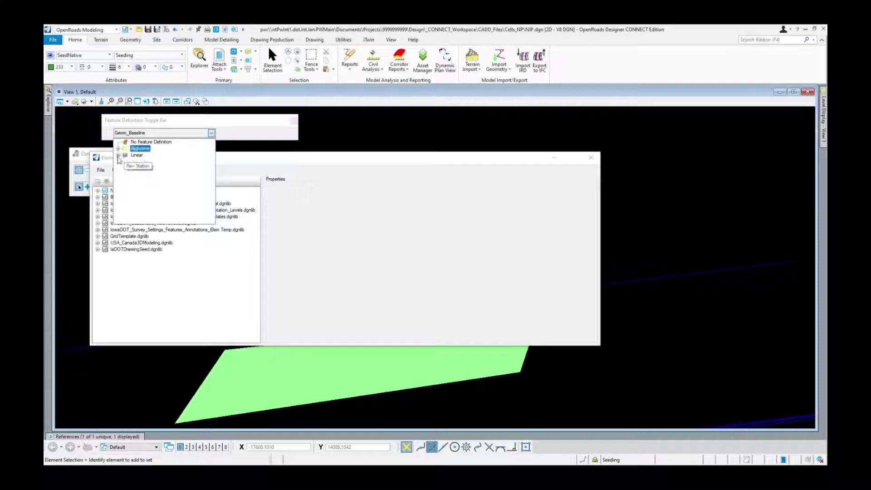
{"action": "left_click", "coordinate": [118, 156]}
{"action": "scroll", "coordinate": [172, 186], "scroll_direction": "down", "scroll_amount": 4}
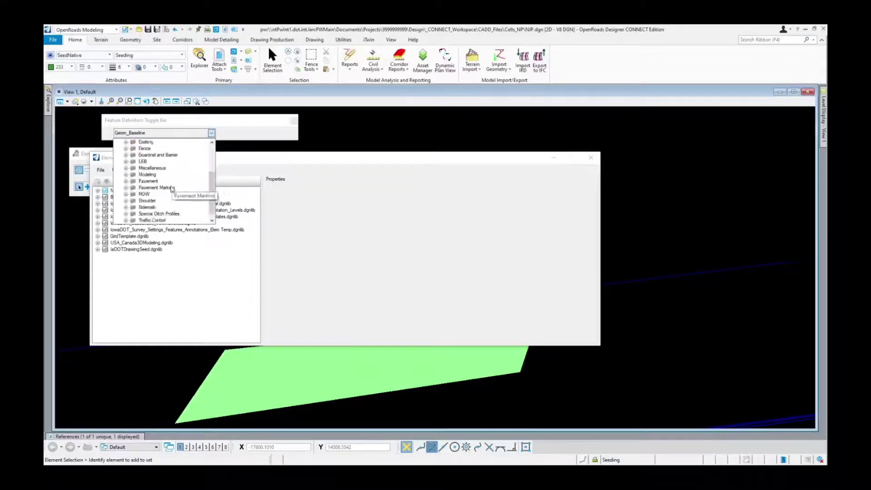
{"action": "scroll", "coordinate": [172, 188], "scroll_direction": "up", "scroll_amount": 3}
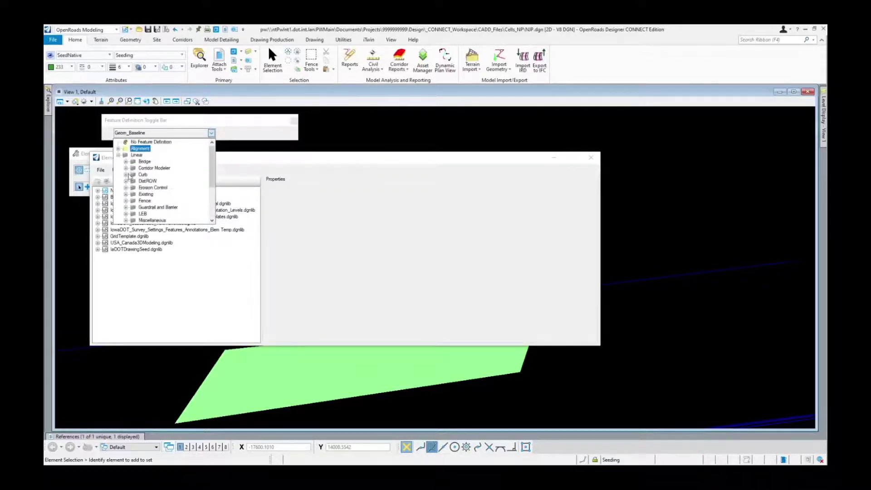
{"action": "left_click", "coordinate": [126, 175]}
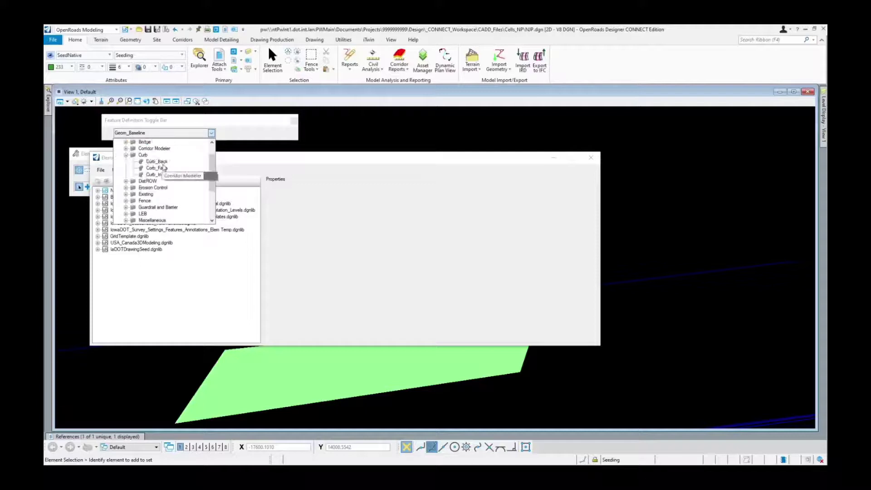
{"action": "scroll", "coordinate": [127, 172], "scroll_direction": "down", "scroll_amount": 3}
{"action": "left_click", "coordinate": [126, 162]}
{"action": "scroll", "coordinate": [136, 181], "scroll_direction": "down", "scroll_amount": 2}
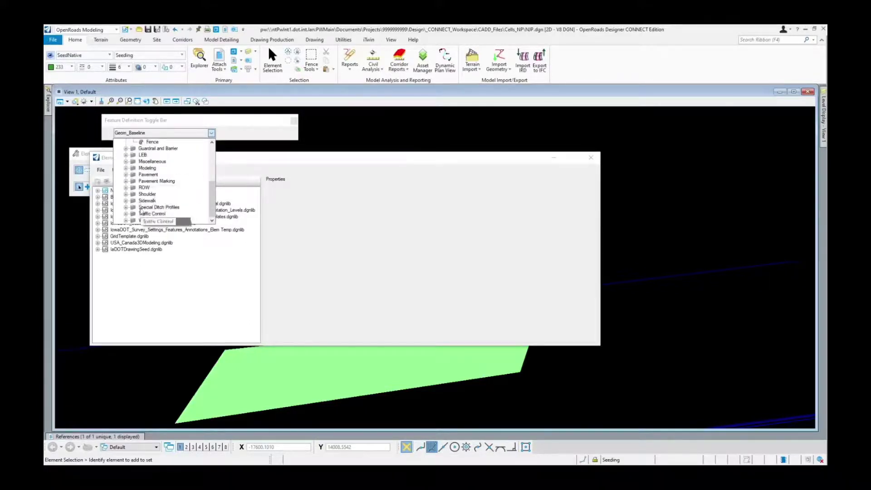
{"action": "left_click", "coordinate": [125, 195]}
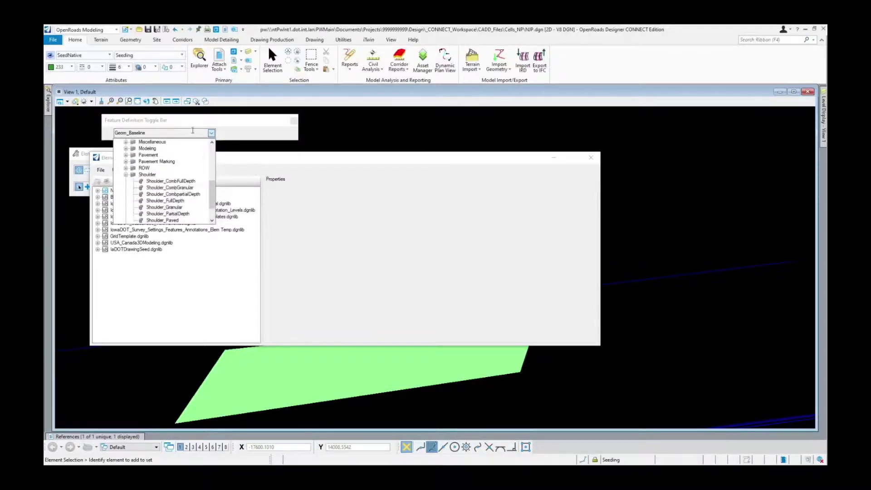
{"action": "left_click", "coordinate": [272, 60]}
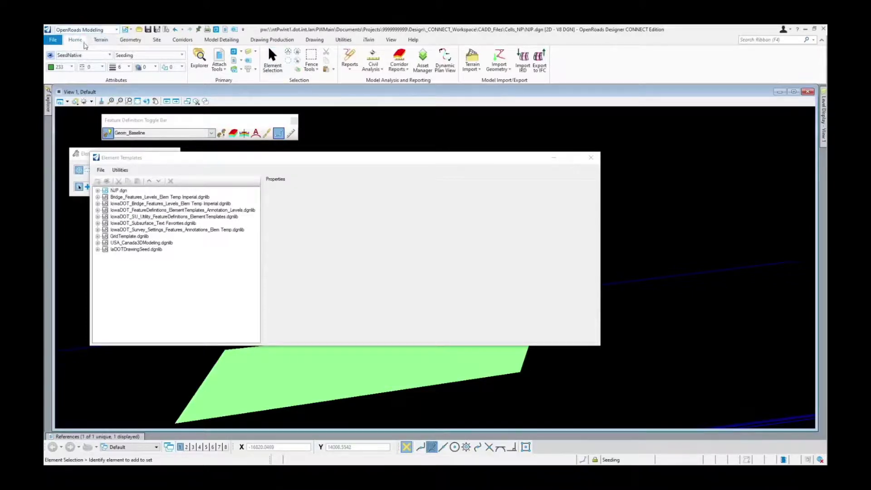
- Make Sandstone, under Soils > Patterns, the active element template
{"action": "left_click", "coordinate": [102, 55]}
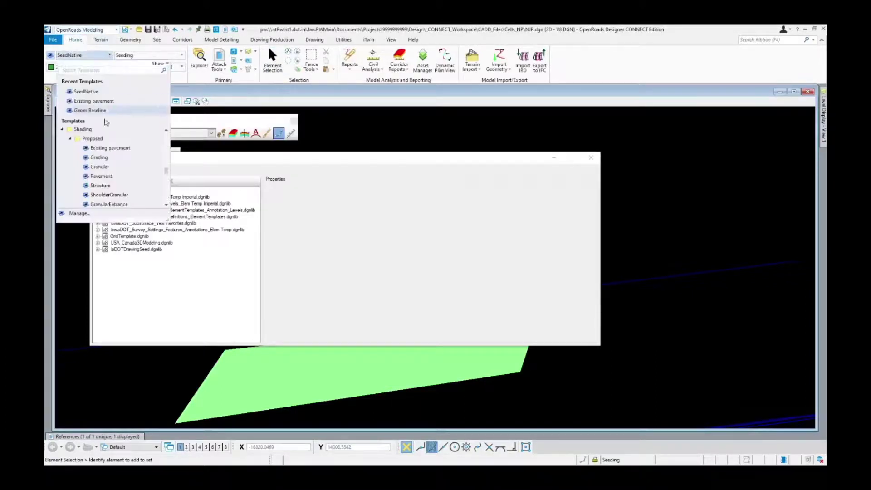
{"action": "left_click", "coordinate": [70, 139]}
{"action": "left_click", "coordinate": [64, 130]}
{"action": "left_click", "coordinate": [96, 55]}
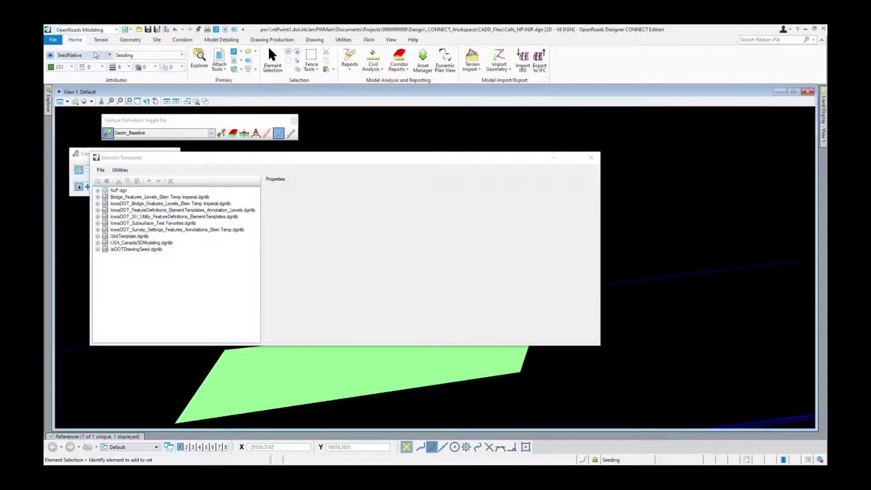
{"action": "left_click", "coordinate": [109, 55]}
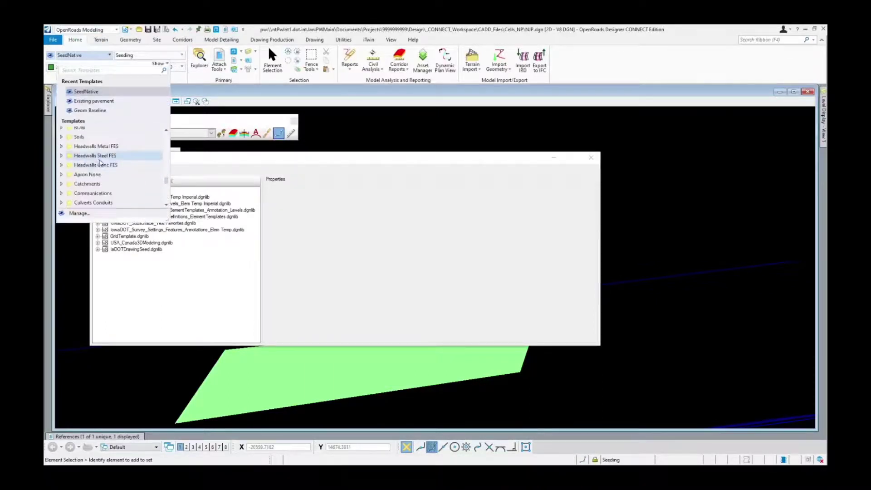
{"action": "left_click", "coordinate": [61, 137]}
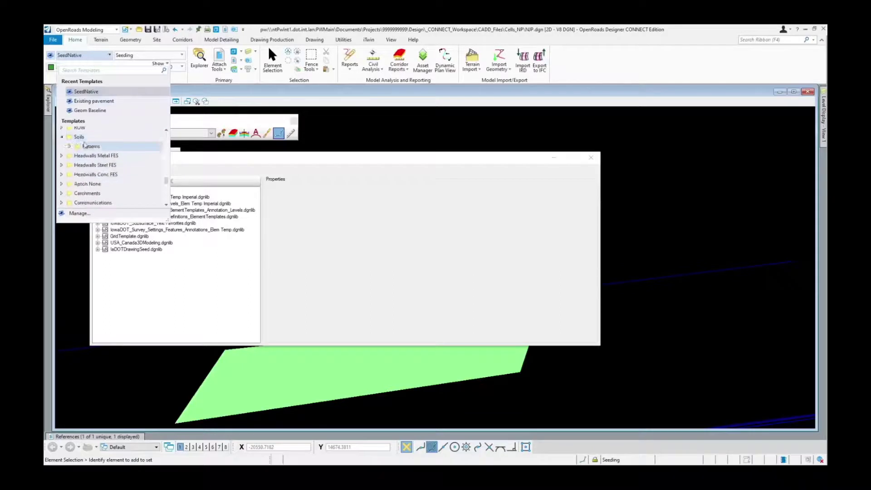
{"action": "left_click", "coordinate": [68, 146]}
{"action": "scroll", "coordinate": [105, 166], "scroll_direction": "down", "scroll_amount": 5}
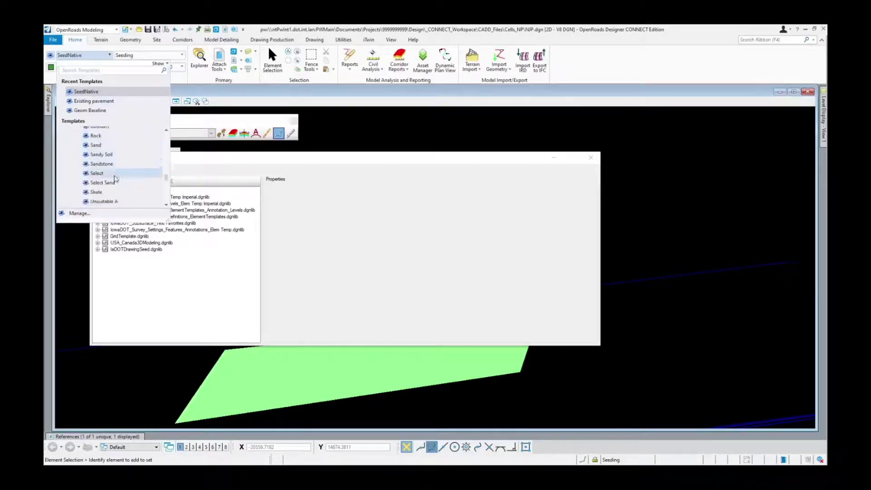
{"action": "left_click", "coordinate": [122, 164]}
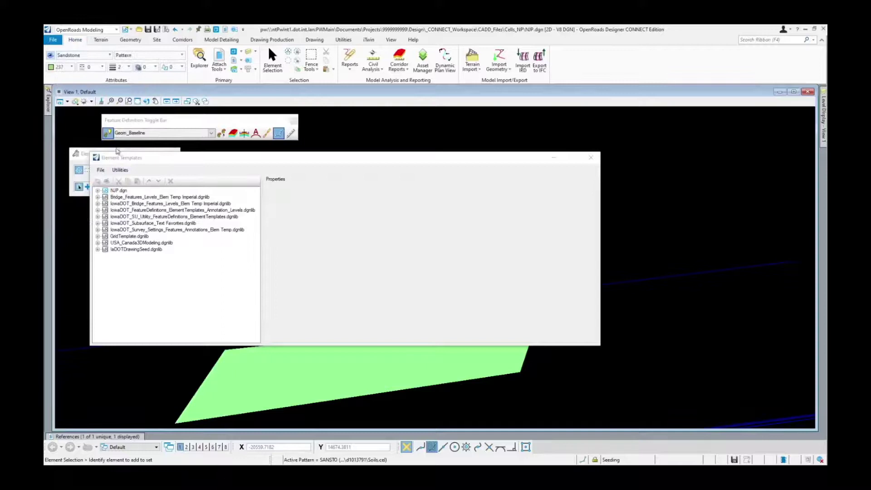
- Browse the Linear and Points > Soils templates, then show the feature definition list with Geom_Baseline
{"action": "left_click", "coordinate": [110, 56]}
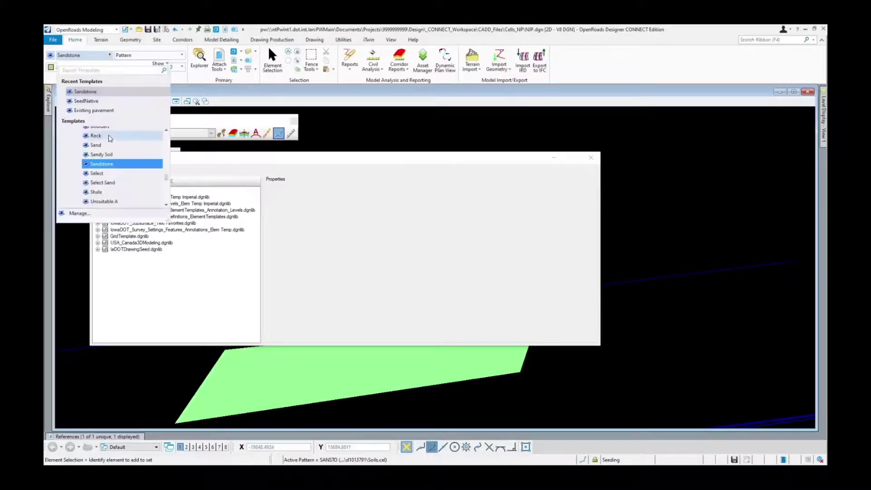
{"action": "scroll", "coordinate": [116, 174], "scroll_direction": "down", "scroll_amount": 1}
{"action": "scroll", "coordinate": [120, 195], "scroll_direction": "up", "scroll_amount": 2}
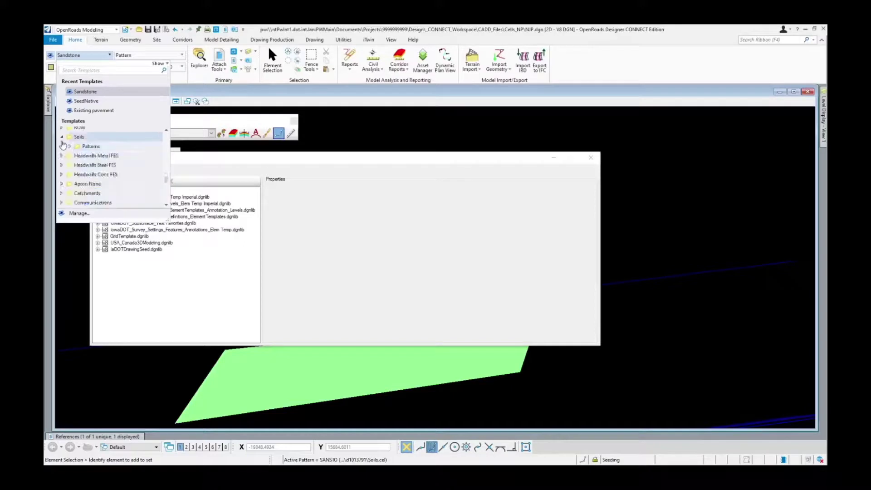
{"action": "scroll", "coordinate": [93, 149], "scroll_direction": "up", "scroll_amount": 2}
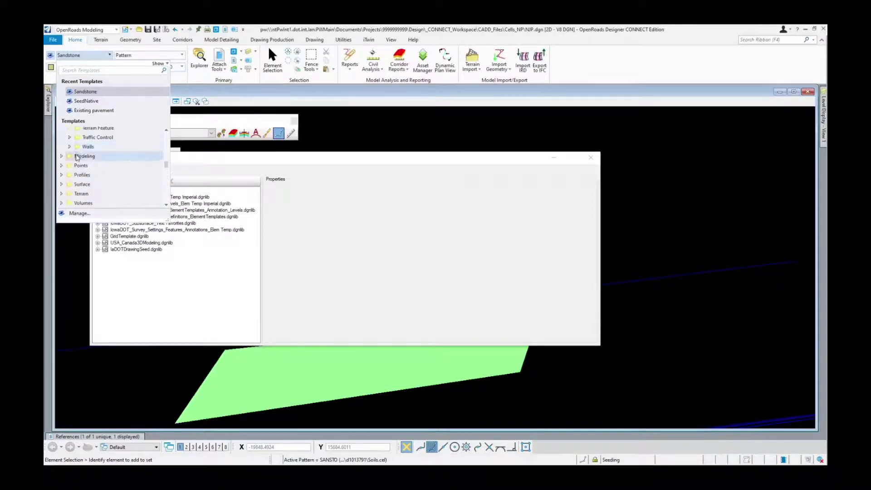
{"action": "scroll", "coordinate": [77, 154], "scroll_direction": "up", "scroll_amount": 5}
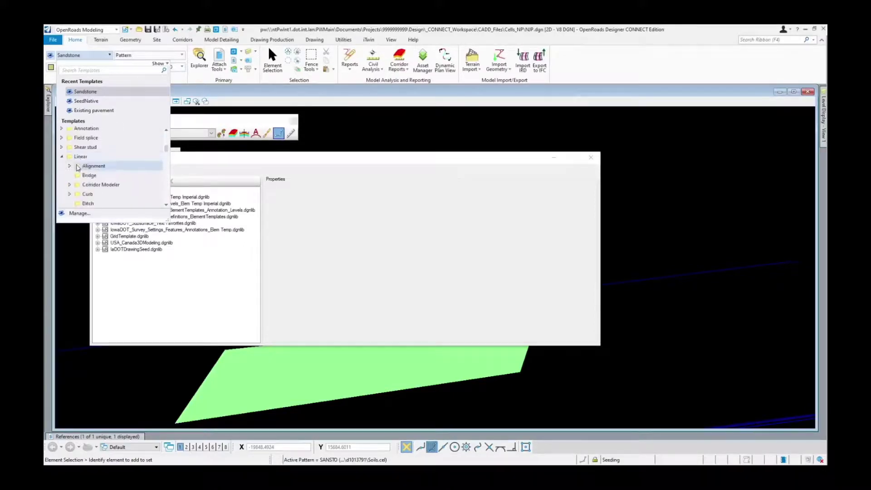
{"action": "left_click", "coordinate": [62, 156]}
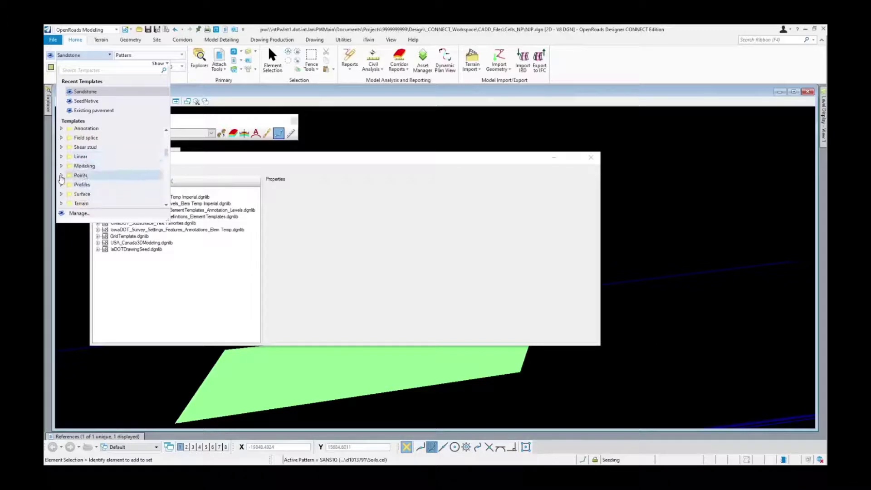
{"action": "left_click", "coordinate": [61, 175]}
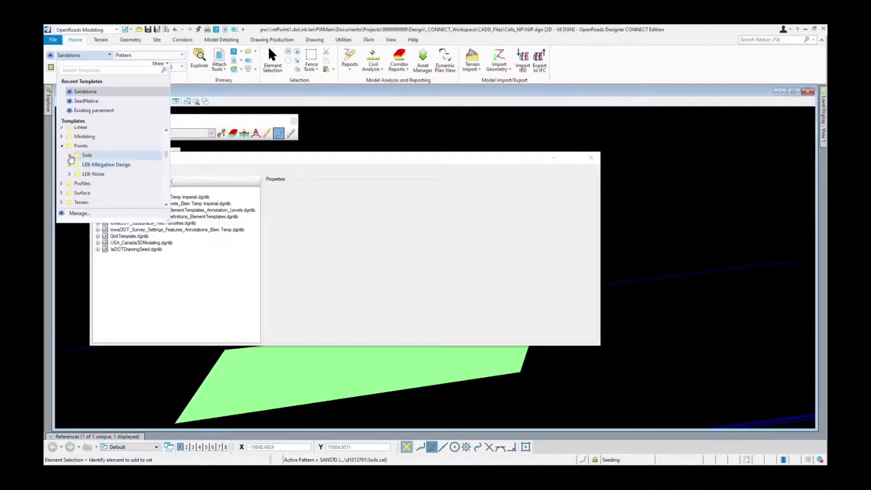
{"action": "left_click", "coordinate": [70, 157]}
{"action": "scroll", "coordinate": [120, 162], "scroll_direction": "down", "scroll_amount": 1}
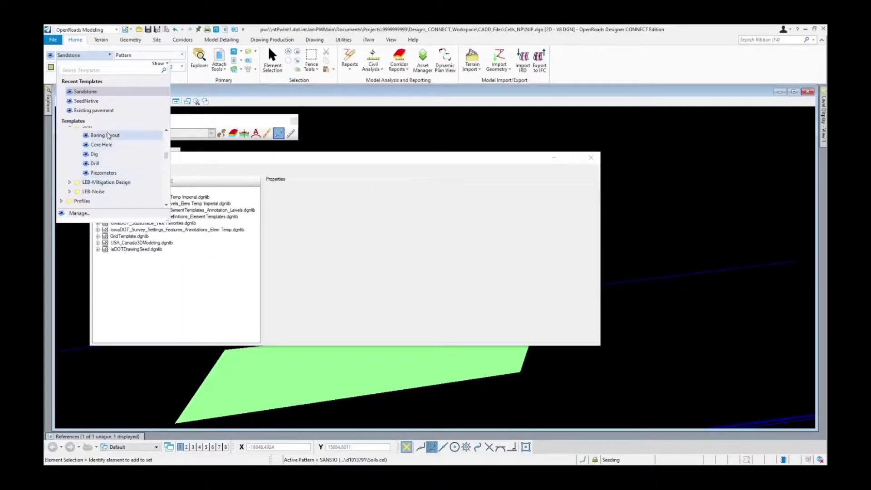
{"action": "scroll", "coordinate": [109, 159], "scroll_direction": "down", "scroll_amount": 1}
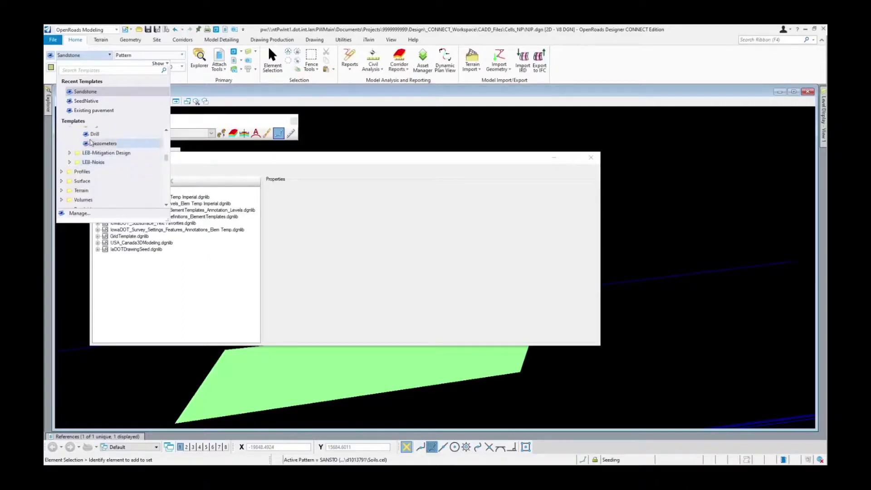
{"action": "scroll", "coordinate": [77, 146], "scroll_direction": "up", "scroll_amount": 2}
{"action": "left_click", "coordinate": [63, 146]}
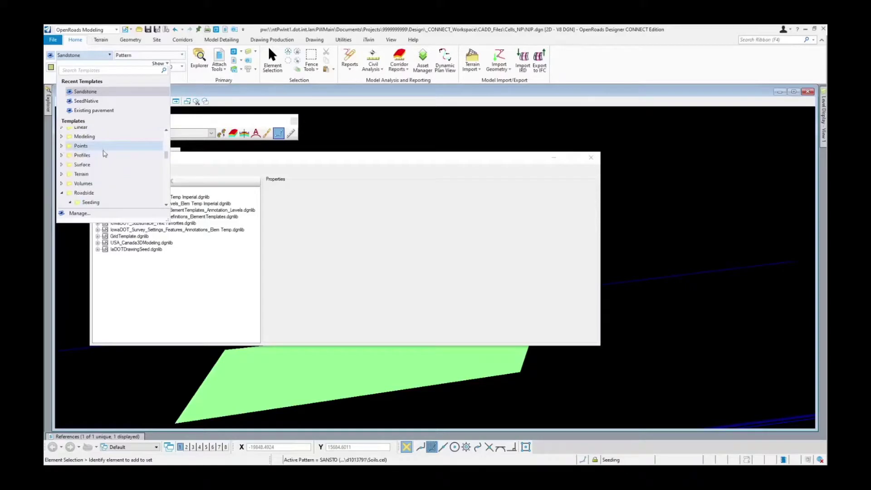
{"action": "left_click", "coordinate": [187, 126]}
{"action": "left_click", "coordinate": [212, 133]}
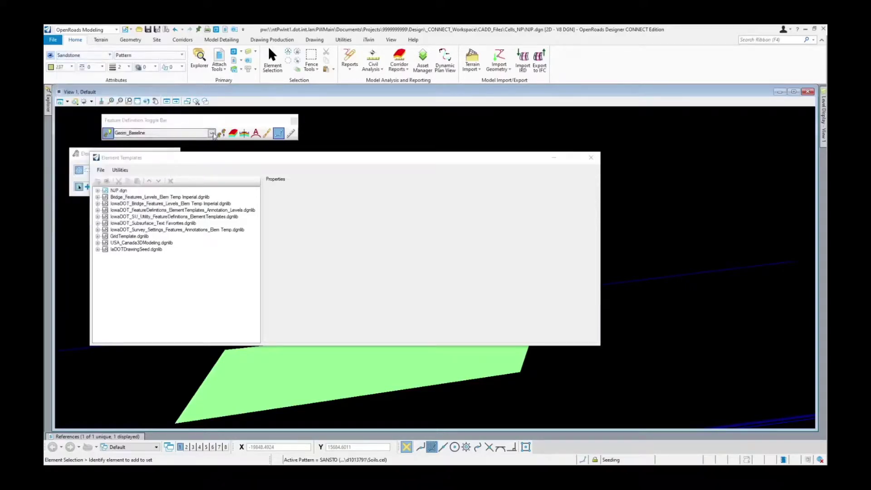
- Expand and collapse the Linear, Miscellaneous and Special Ditch Profiles definitions, keeping Geom_Baseline active
{"action": "left_click", "coordinate": [119, 148]}
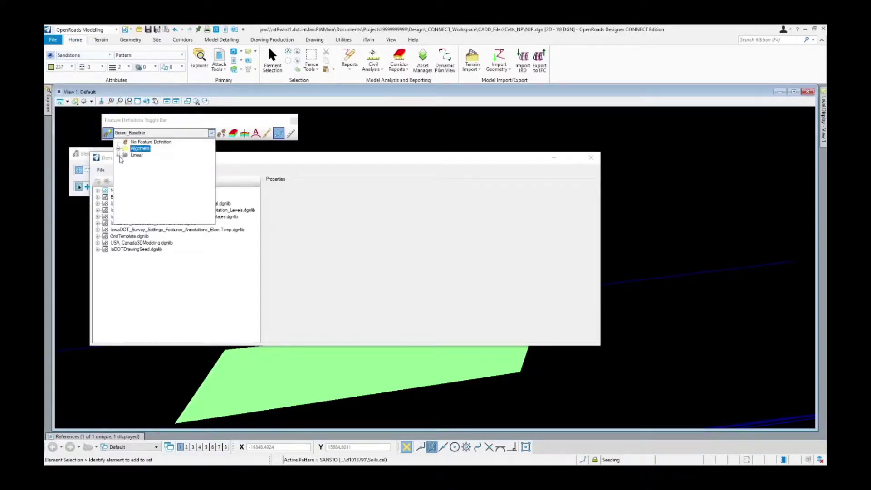
{"action": "left_click", "coordinate": [118, 155]}
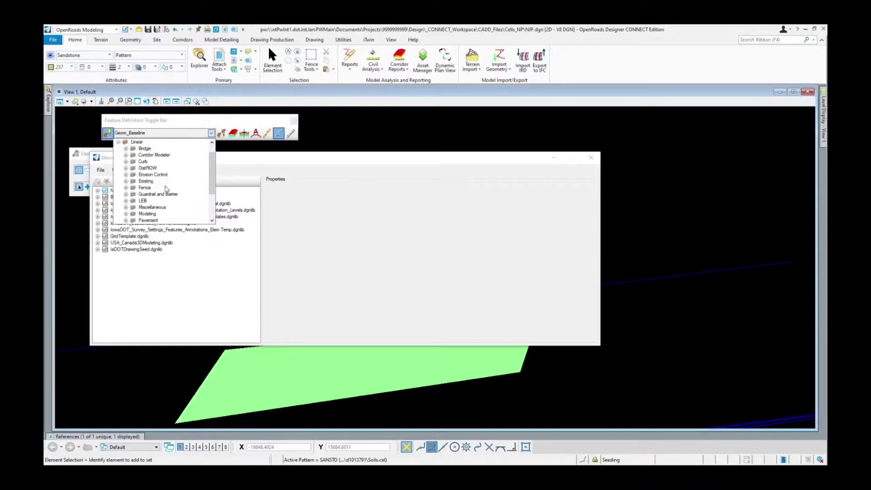
{"action": "scroll", "coordinate": [158, 186], "scroll_direction": "down", "scroll_amount": 1}
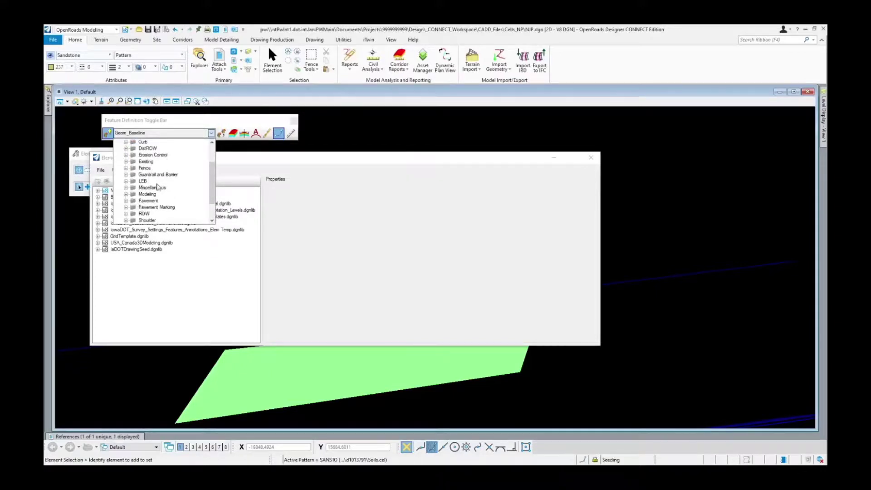
{"action": "left_click", "coordinate": [127, 187]}
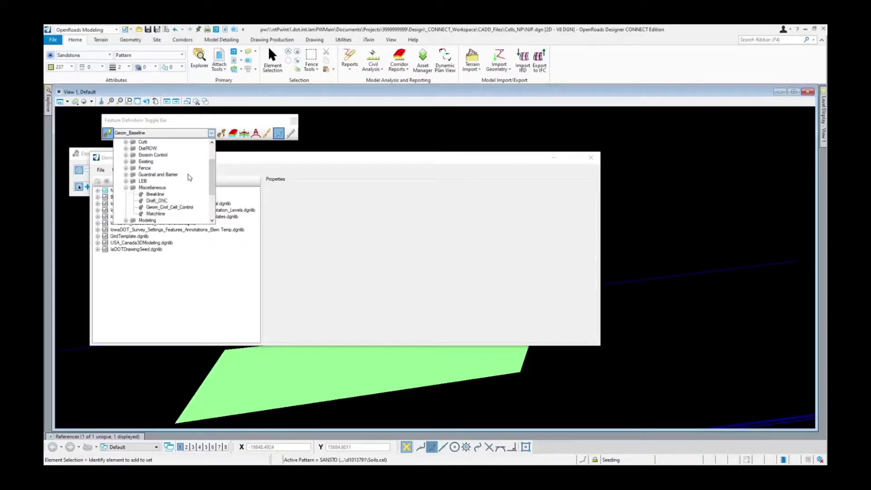
{"action": "scroll", "coordinate": [190, 177], "scroll_direction": "down", "scroll_amount": 1}
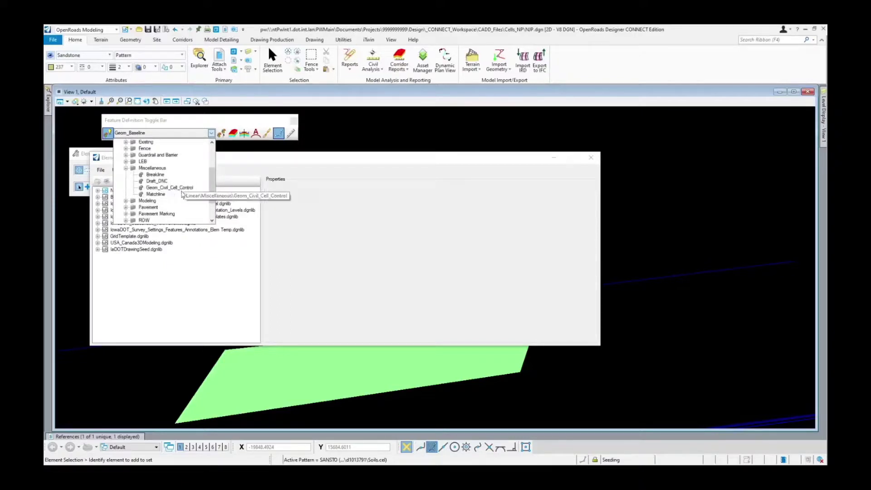
{"action": "left_click", "coordinate": [127, 168]}
{"action": "scroll", "coordinate": [124, 199], "scroll_direction": "down", "scroll_amount": 1}
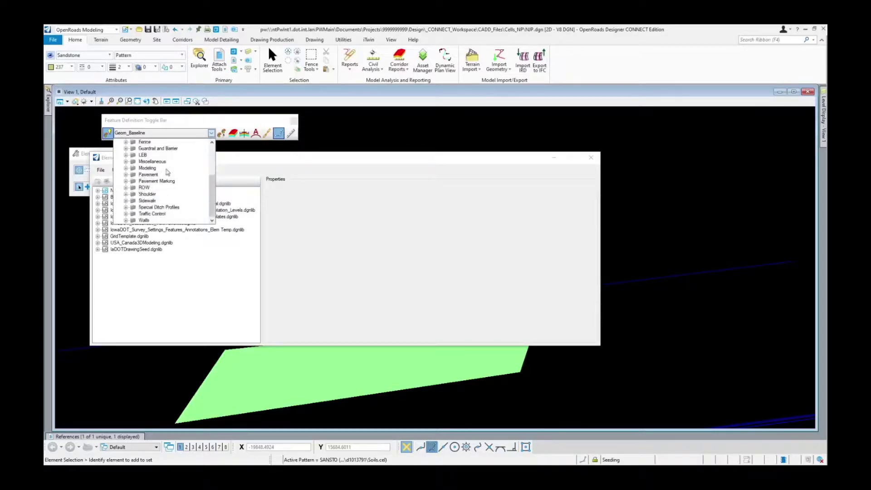
{"action": "left_click", "coordinate": [126, 207]}
{"action": "scroll", "coordinate": [163, 182], "scroll_direction": "down", "scroll_amount": 1}
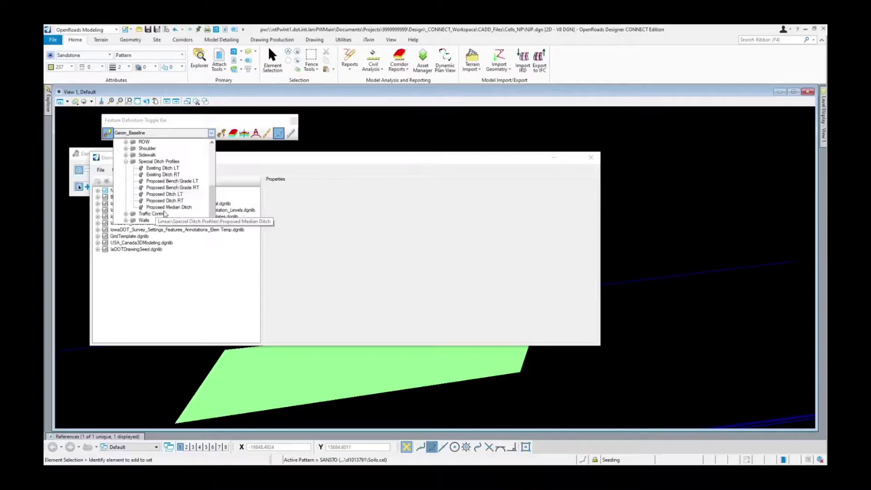
{"action": "left_click", "coordinate": [126, 162]}
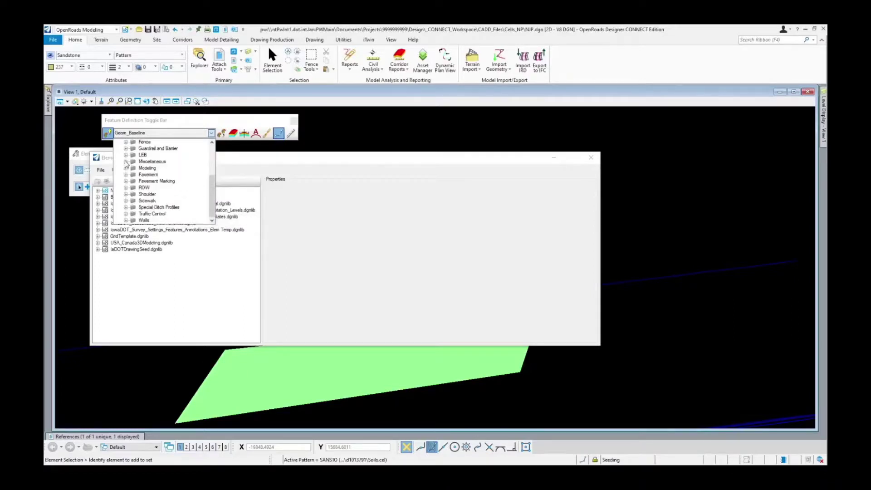
{"action": "scroll", "coordinate": [136, 172], "scroll_direction": "up", "scroll_amount": 3}
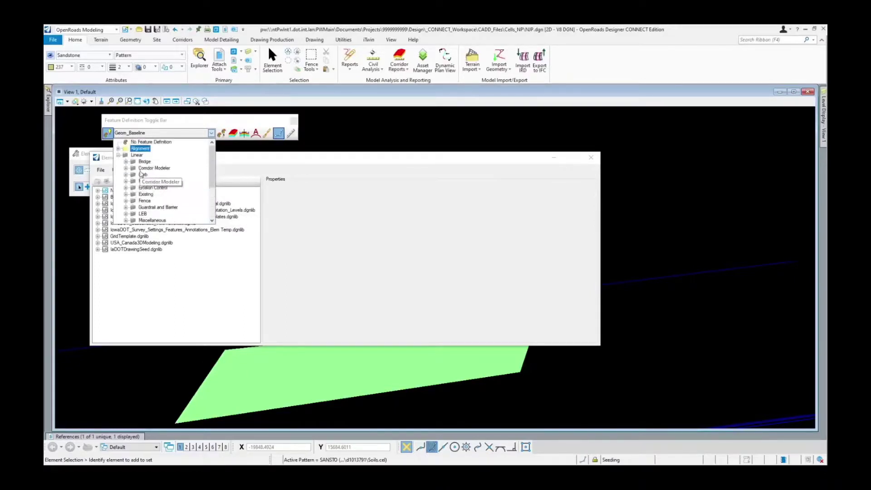
{"action": "left_click", "coordinate": [209, 134]}
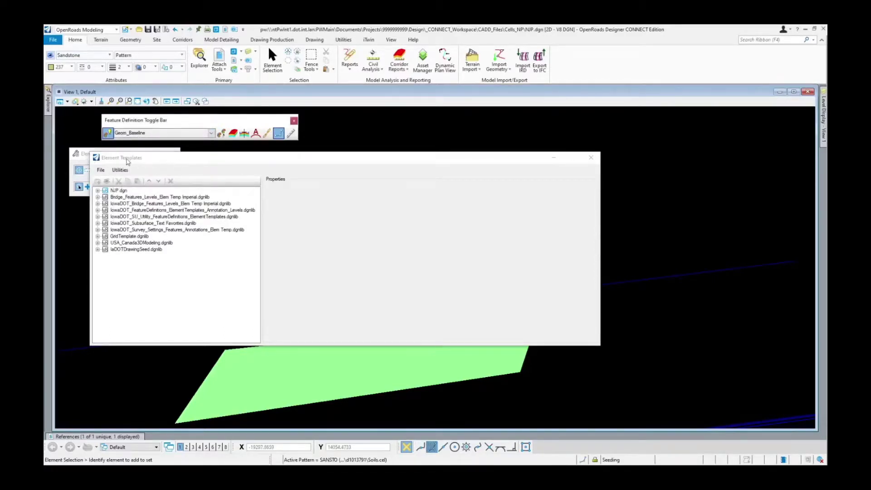
- Move the Element Templates window down and open the Explorer panel
{"action": "left_click_drag", "start_coordinate": [127, 160], "coordinate": [130, 196]}
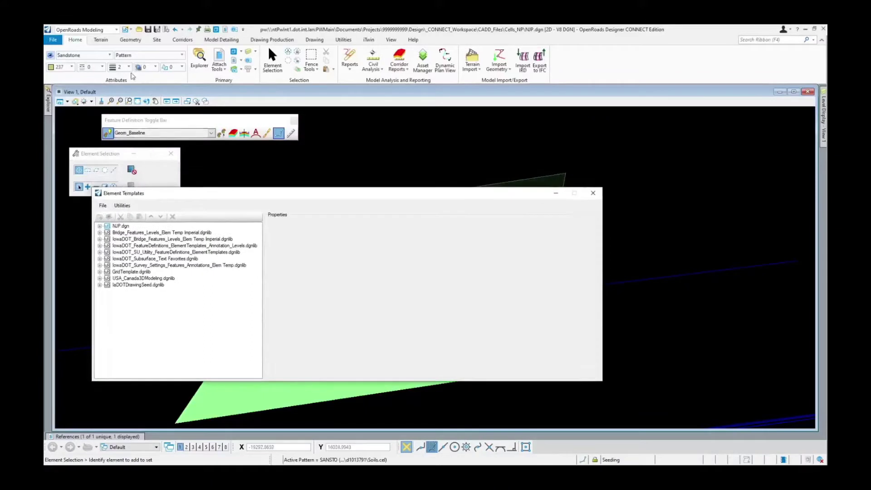
{"action": "left_click", "coordinate": [48, 102]}
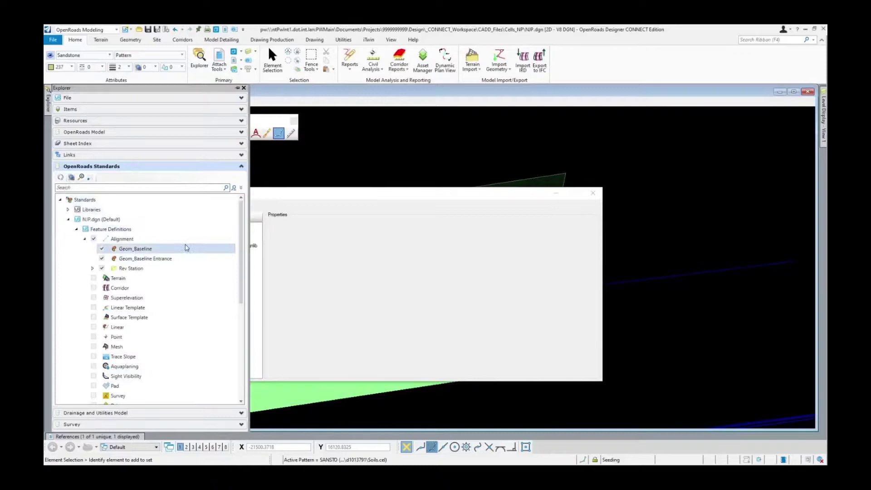
{"action": "left_click", "coordinate": [192, 248]}
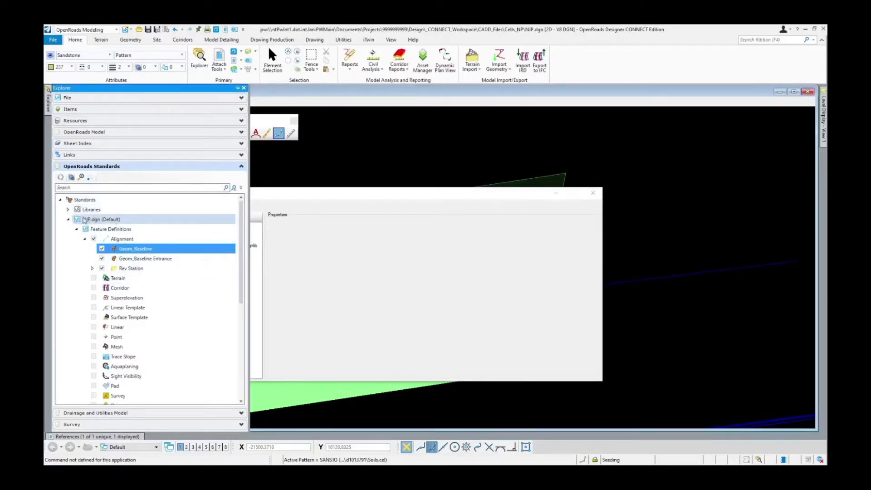
- Expand Libraries > Feature Definitions > Alignment in OpenRoads Standards and select Geom_Baseline
{"action": "left_click", "coordinate": [68, 209]}
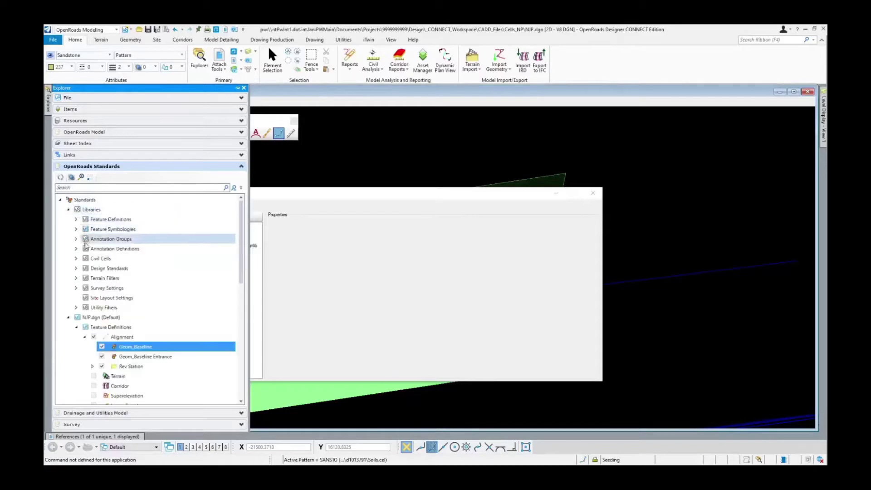
{"action": "left_click", "coordinate": [76, 219]}
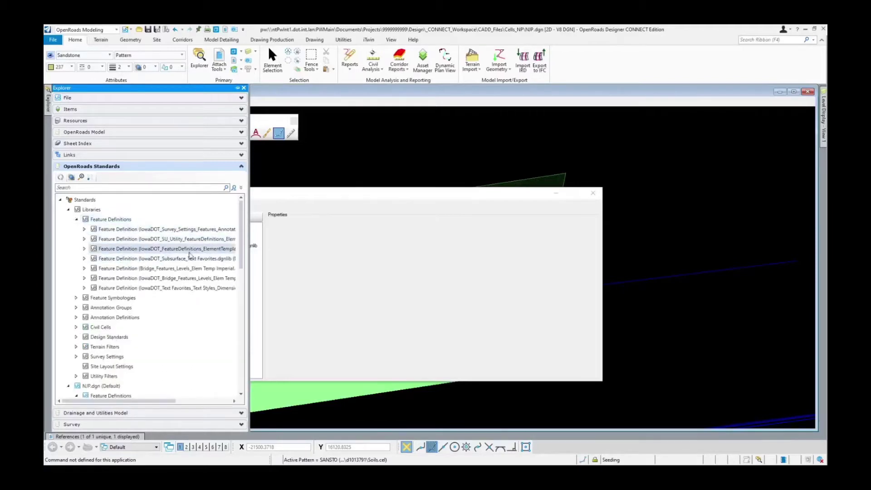
{"action": "left_click", "coordinate": [84, 249]}
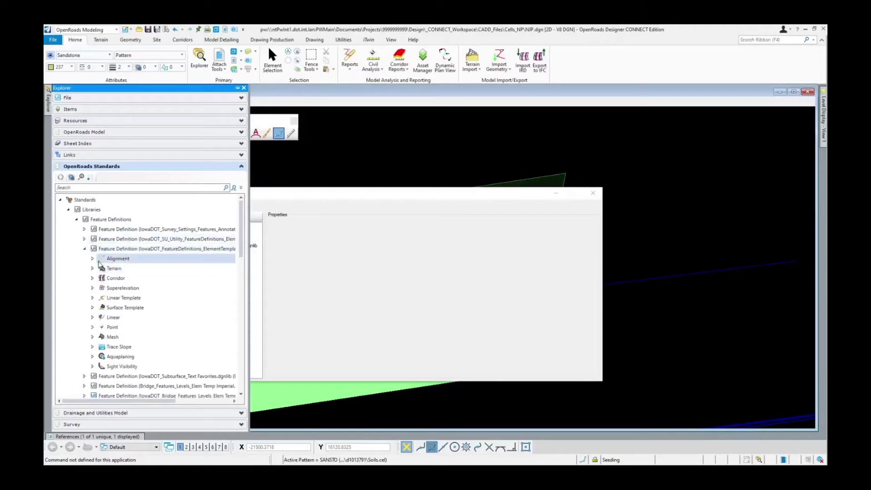
{"action": "left_click", "coordinate": [92, 259]}
{"action": "scroll", "coordinate": [94, 262], "scroll_direction": "down", "scroll_amount": 2}
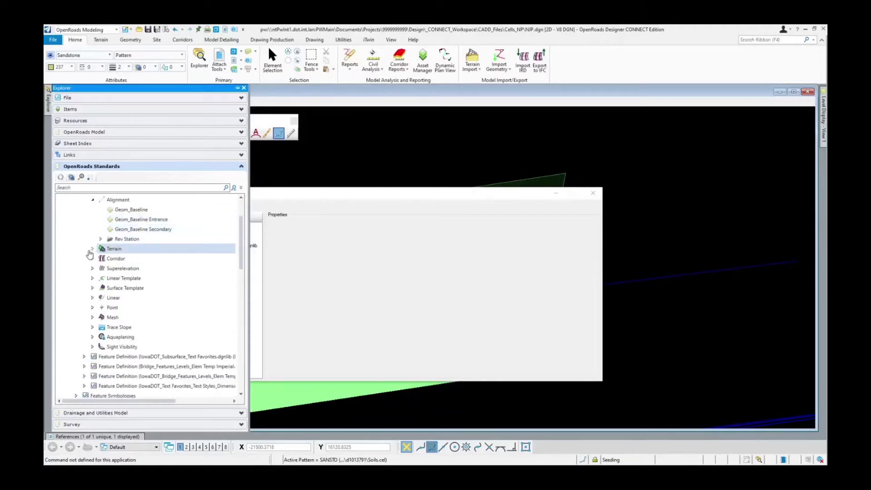
{"action": "scroll", "coordinate": [96, 263], "scroll_direction": "down", "scroll_amount": 10}
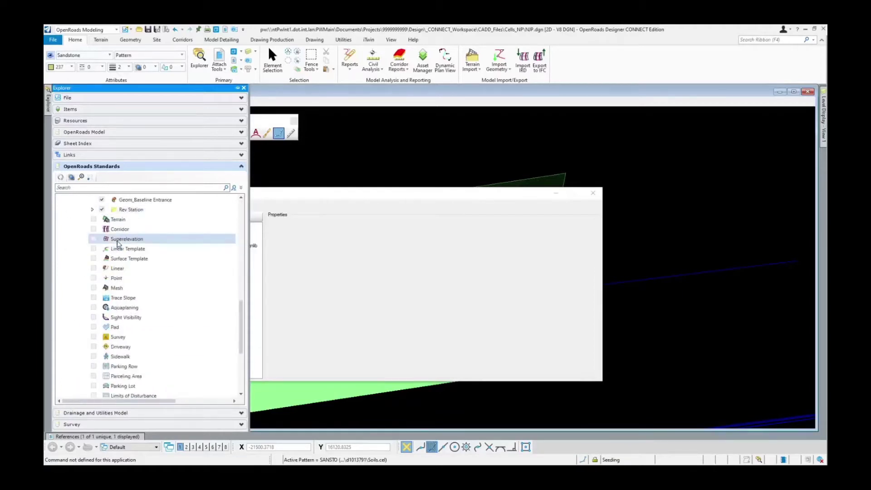
{"action": "scroll", "coordinate": [145, 233], "scroll_direction": "up", "scroll_amount": 3}
{"action": "left_click", "coordinate": [143, 278]}
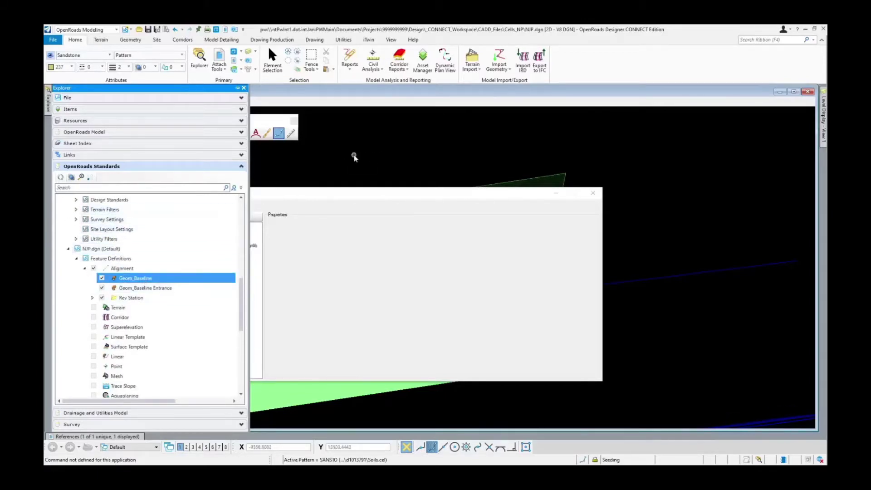
- Confirm Geom_Baseline's Corridor Template stays Rural\02G in its Properties, then close the dialog
{"action": "mouse_move", "coordinate": [49, 110]}
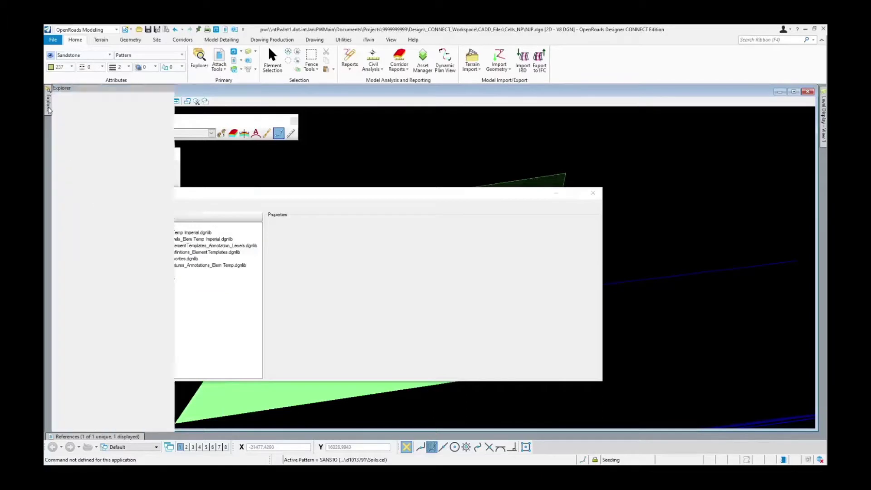
{"action": "right_click", "coordinate": [136, 279]}
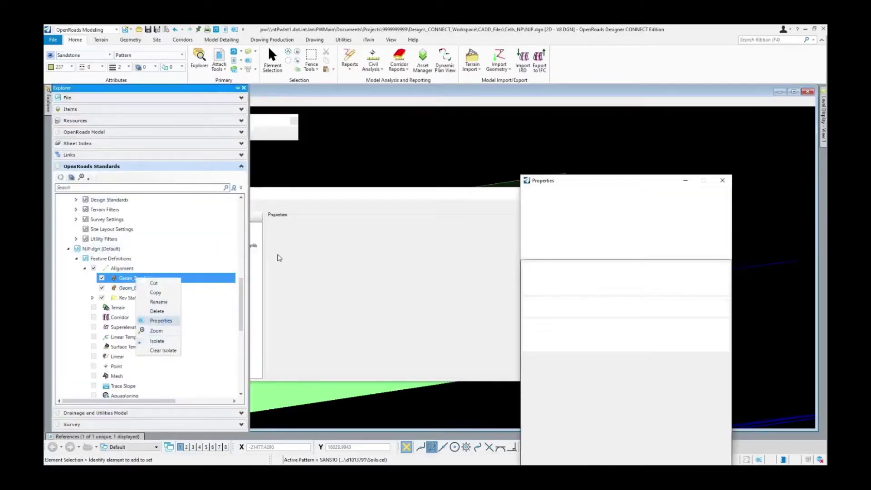
{"action": "left_click_drag", "start_coordinate": [595, 182], "coordinate": [292, 119]}
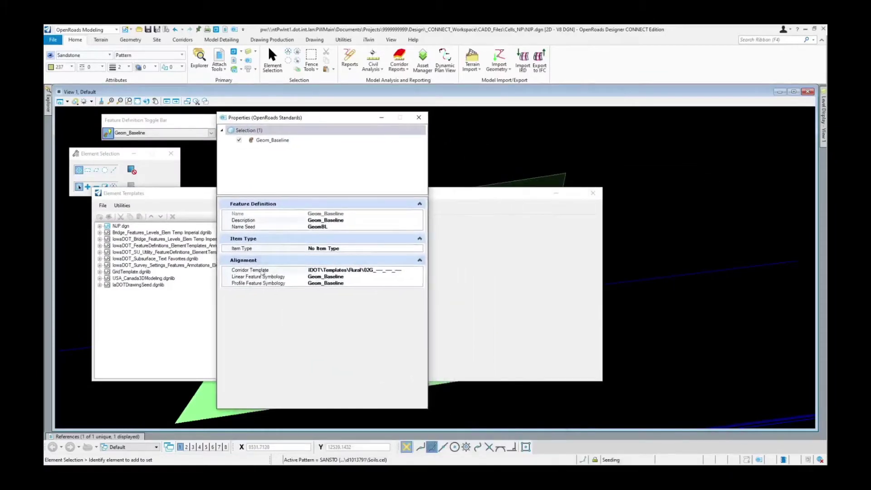
{"action": "left_click", "coordinate": [418, 272]}
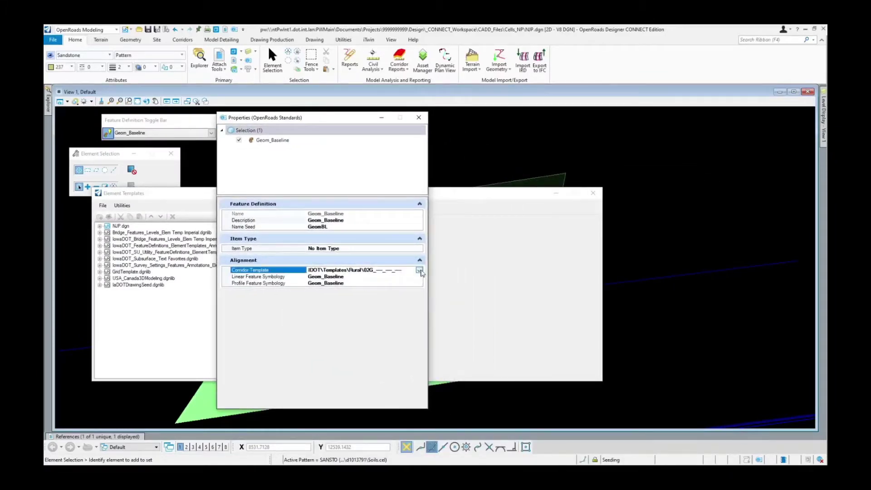
{"action": "left_click", "coordinate": [419, 271]}
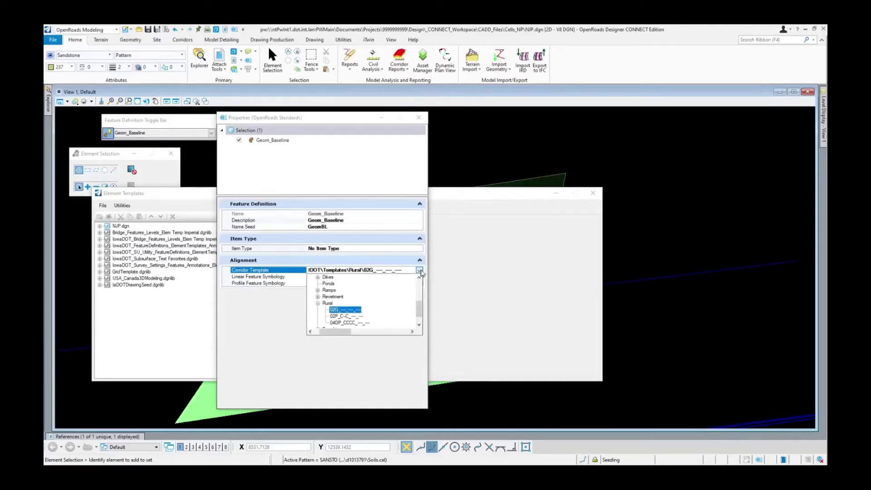
{"action": "left_click", "coordinate": [420, 271]}
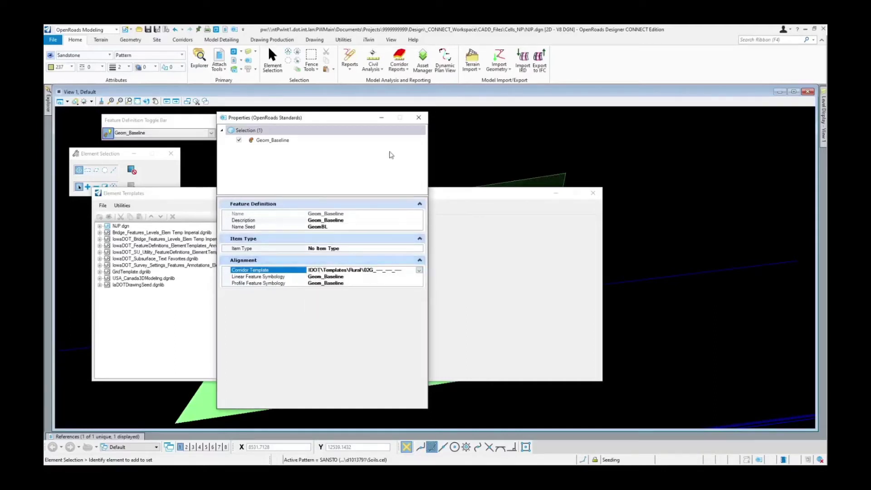
{"action": "left_click", "coordinate": [418, 117]}
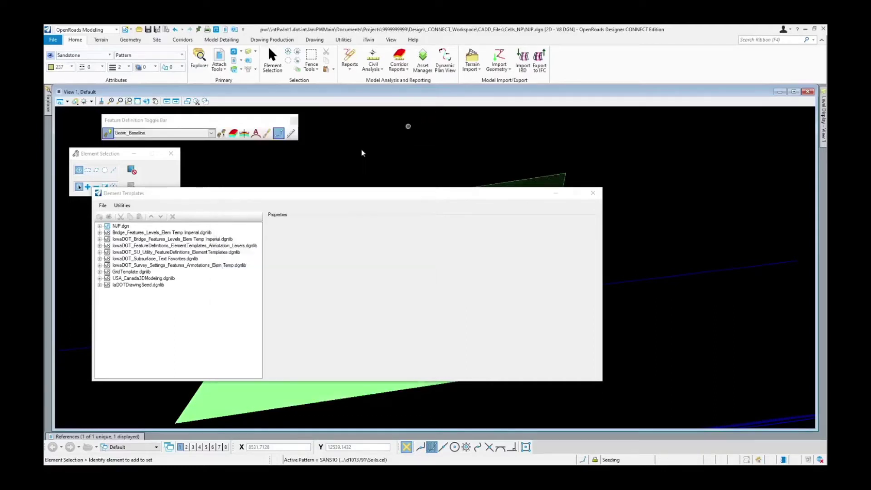
- Turn on the Create Corridor toggle in the Feature Definition Toggle Bar for Geom_Baseline
{"action": "left_click", "coordinate": [232, 134]}
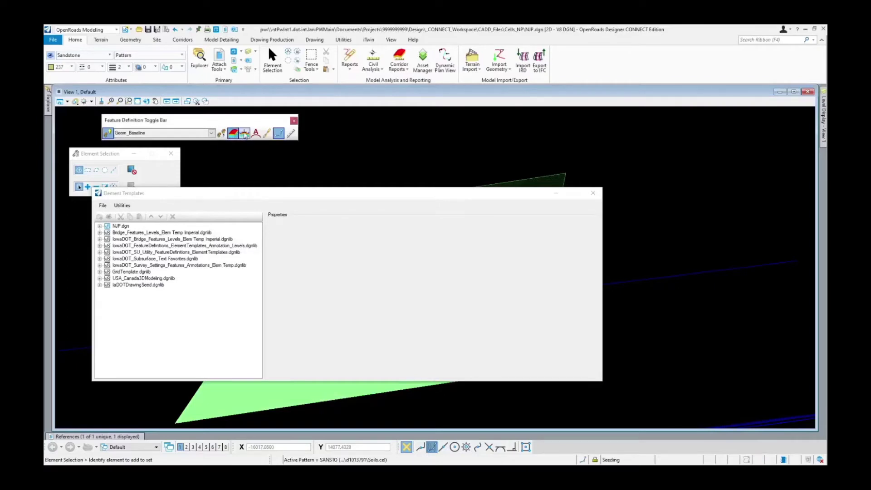